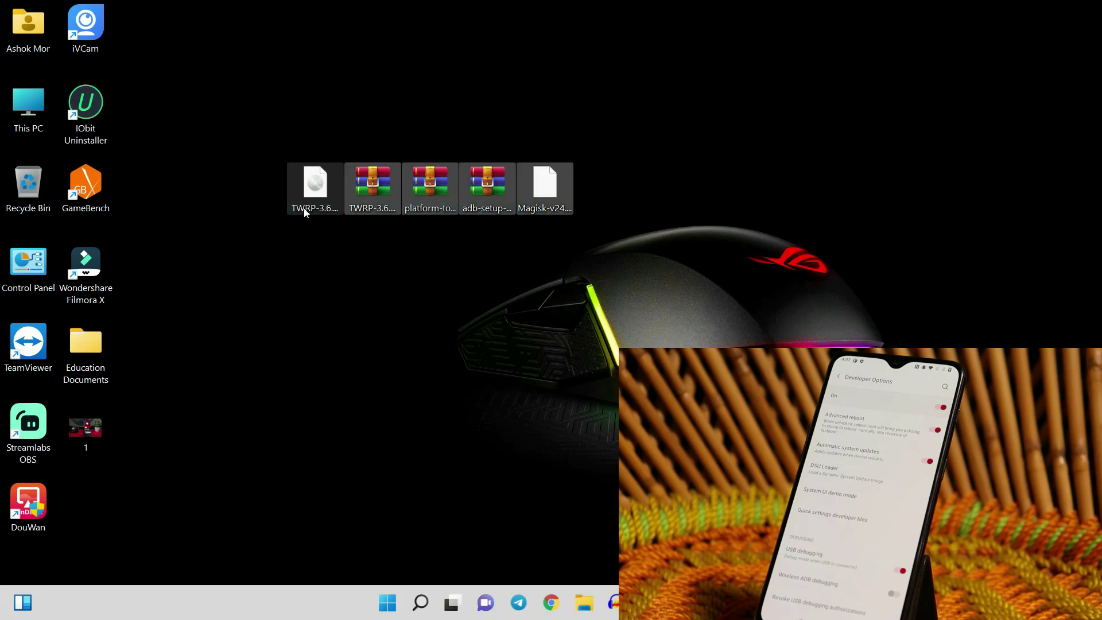
Step: Rename Magisk-v24.1.apk on the desktop to a .zip file
left_click_drag(309, 226, 371, 199)
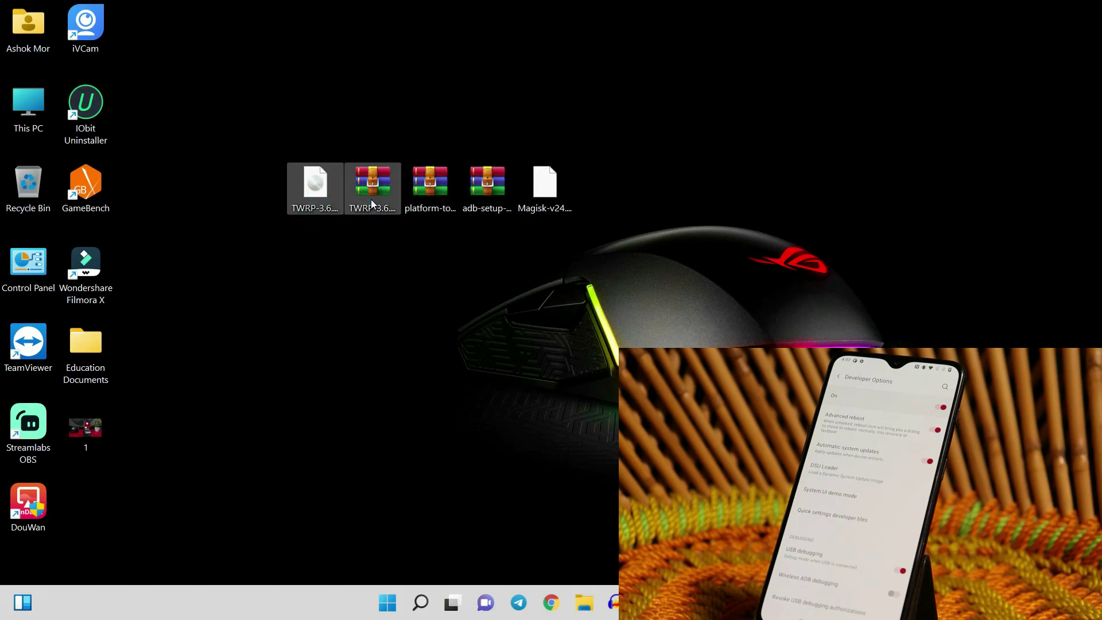
left_click(547, 213)
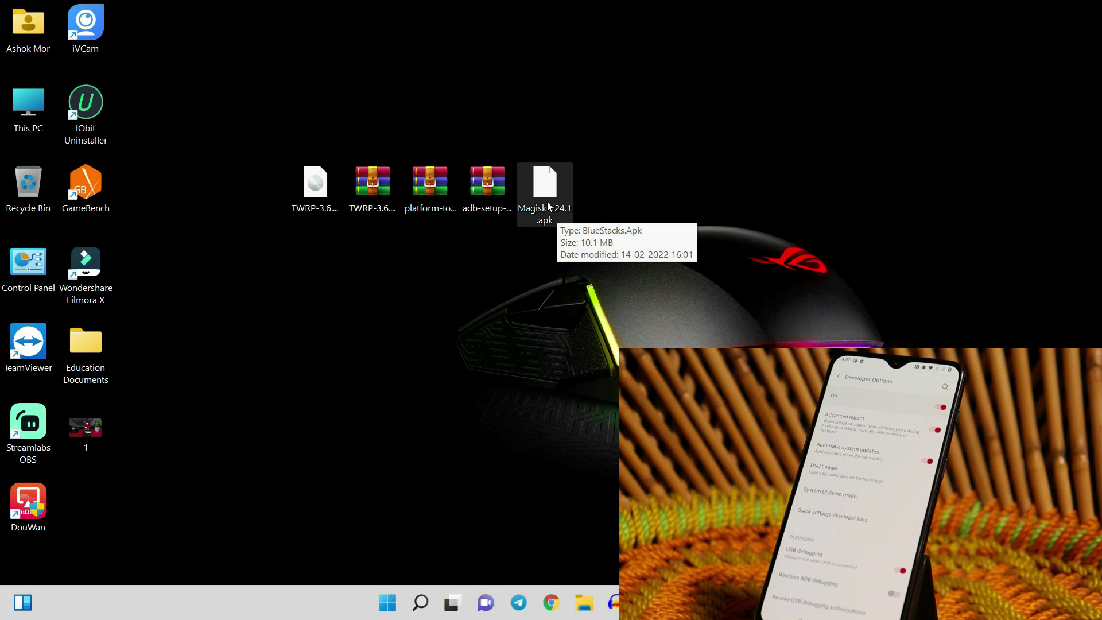
right_click(550, 202)
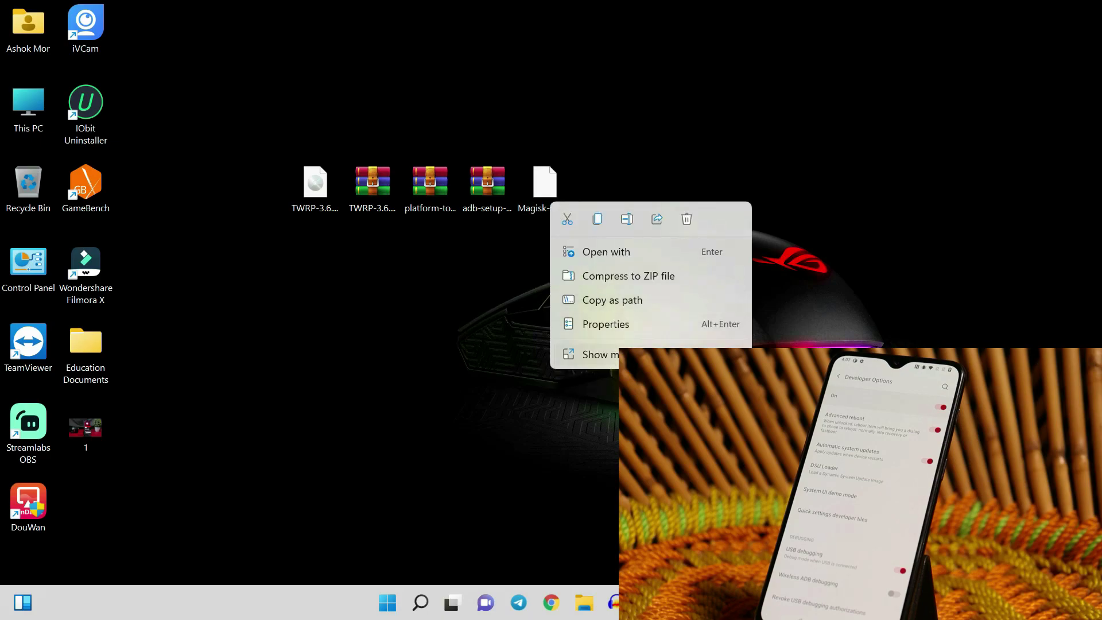
left_click(626, 219)
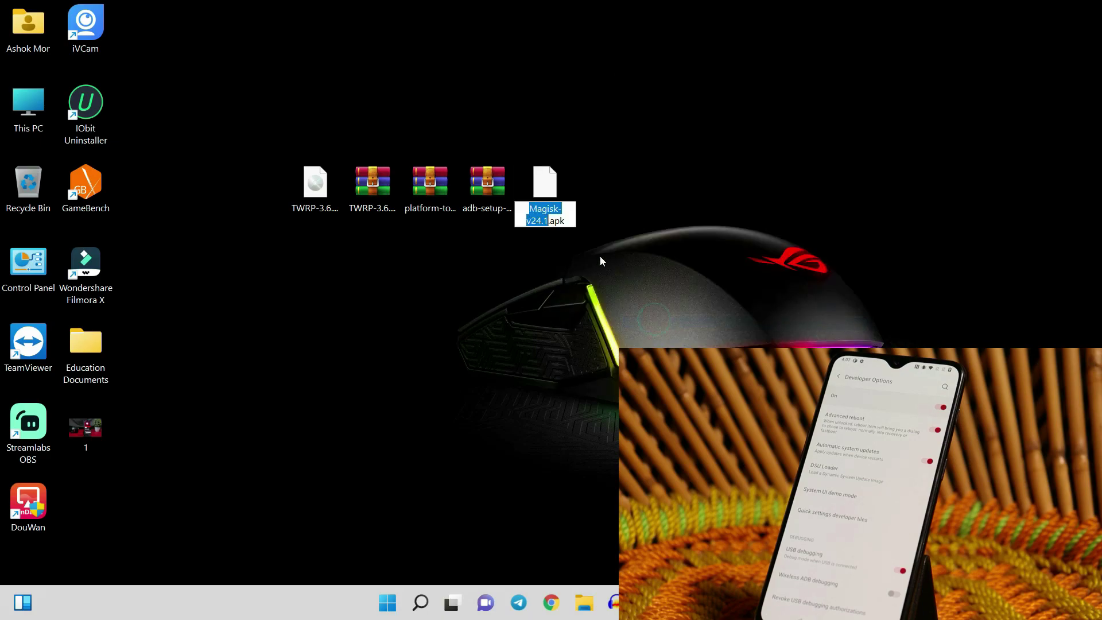
left_click(569, 220)
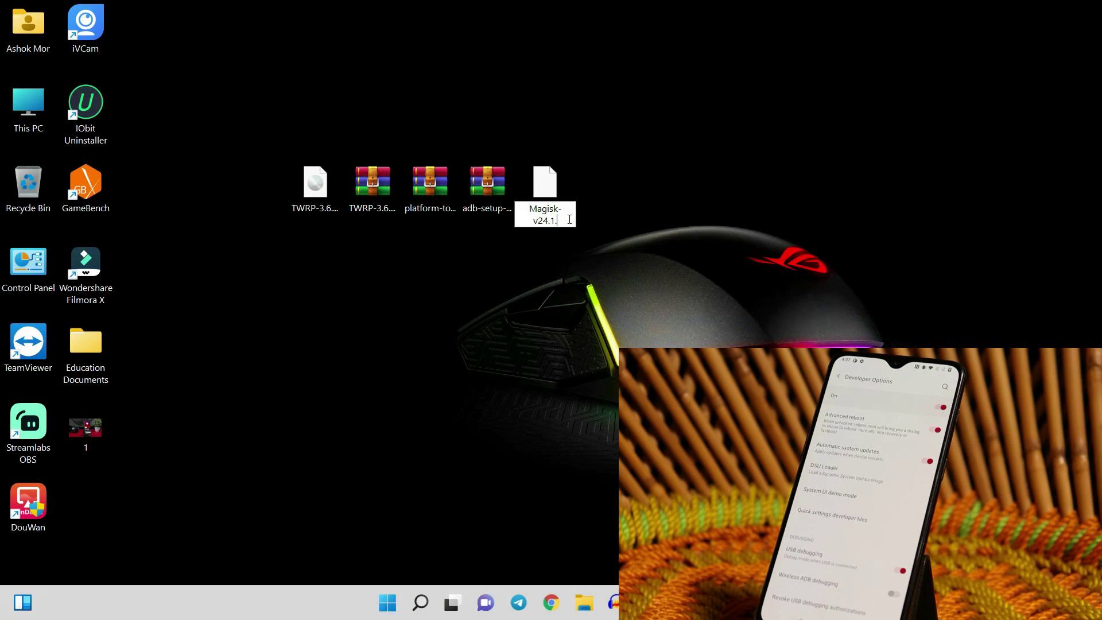
type("zip")
key("Return")
key("Return")
Step: Extract the adb-setup and platform-tools archives into folders on the desktop
double_click(427, 182)
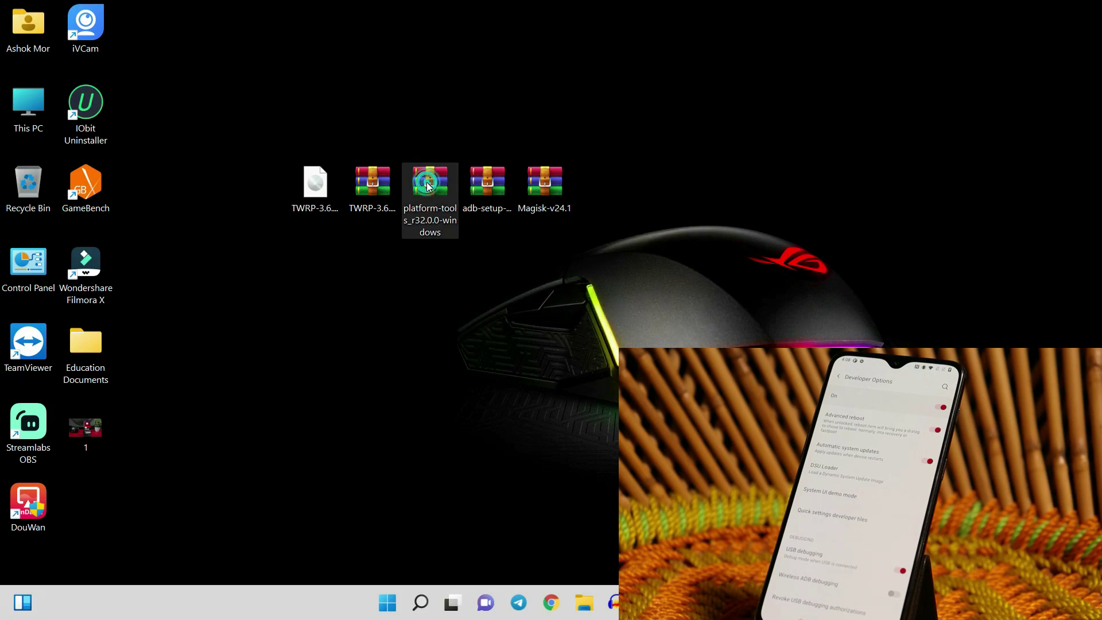
left_click(489, 184, "ctrl")
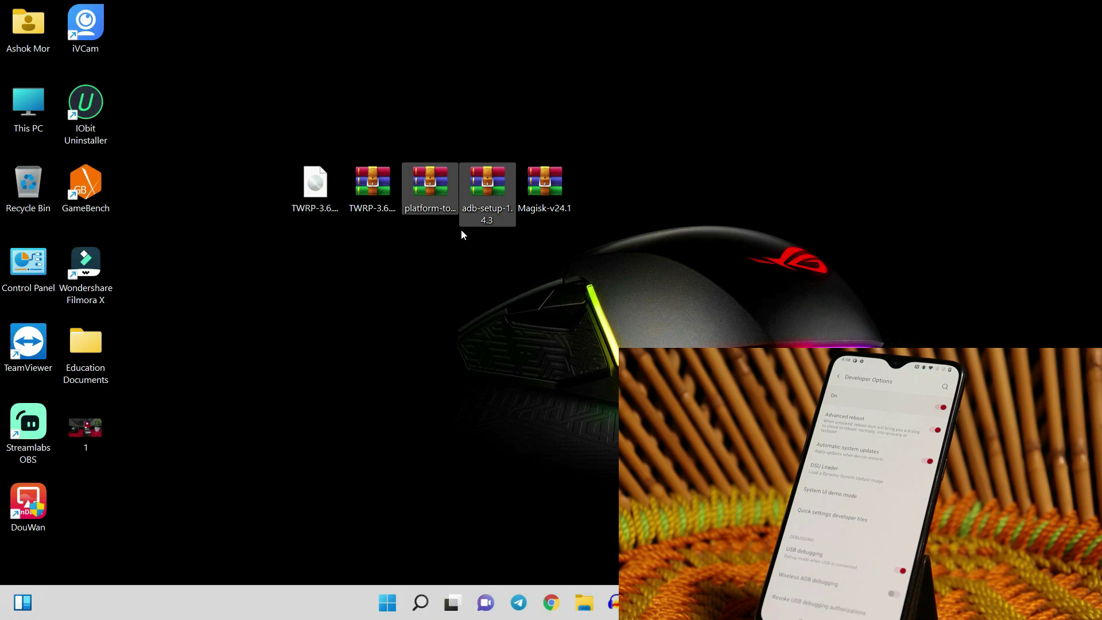
left_click(449, 250)
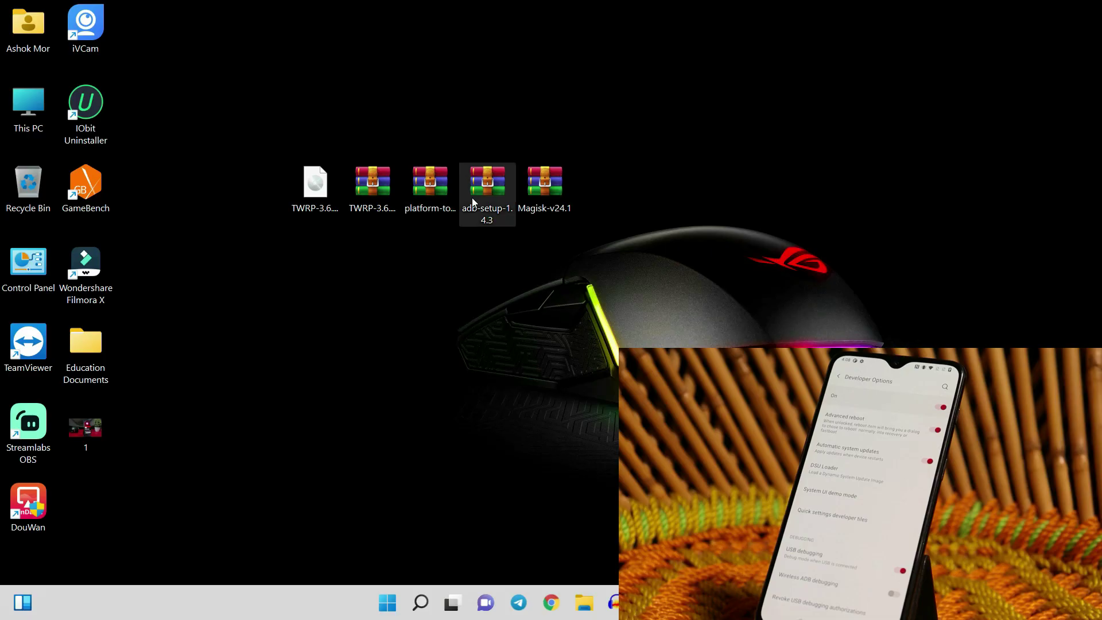
right_click(480, 187)
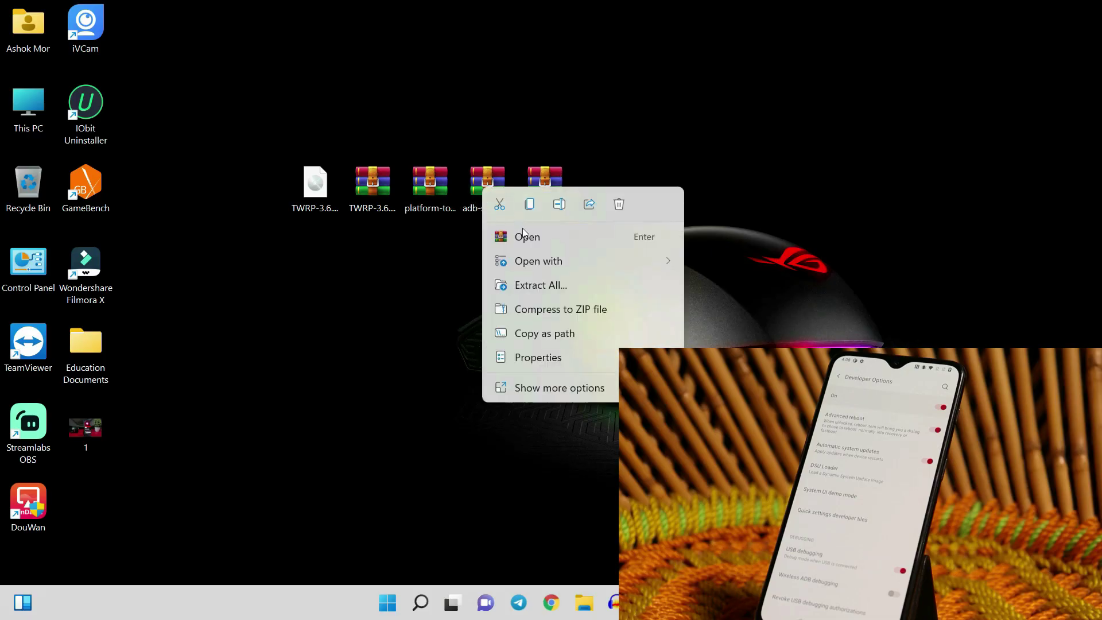
left_click(538, 388)
left_click(576, 282)
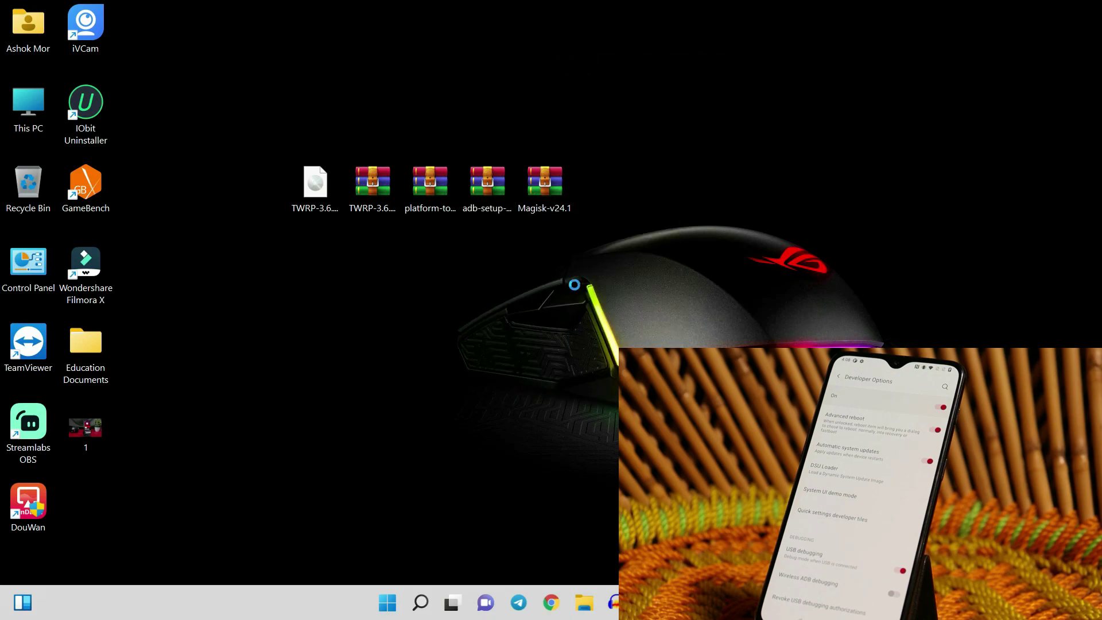
key("Return")
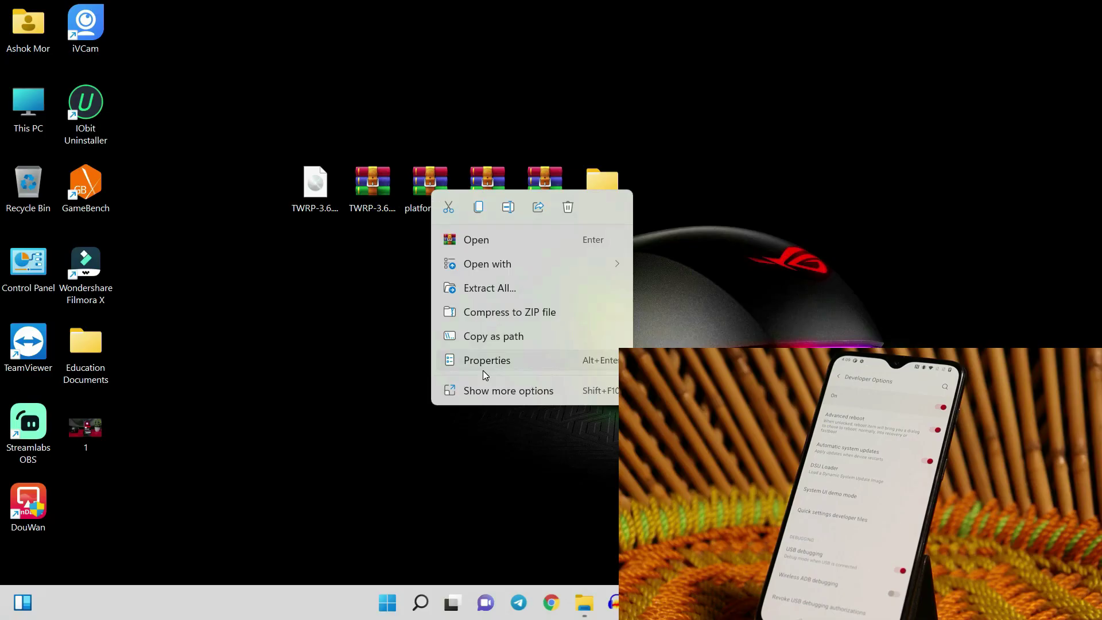
left_click(487, 388)
left_click(545, 93)
left_click_drag(103, 497, 659, 192)
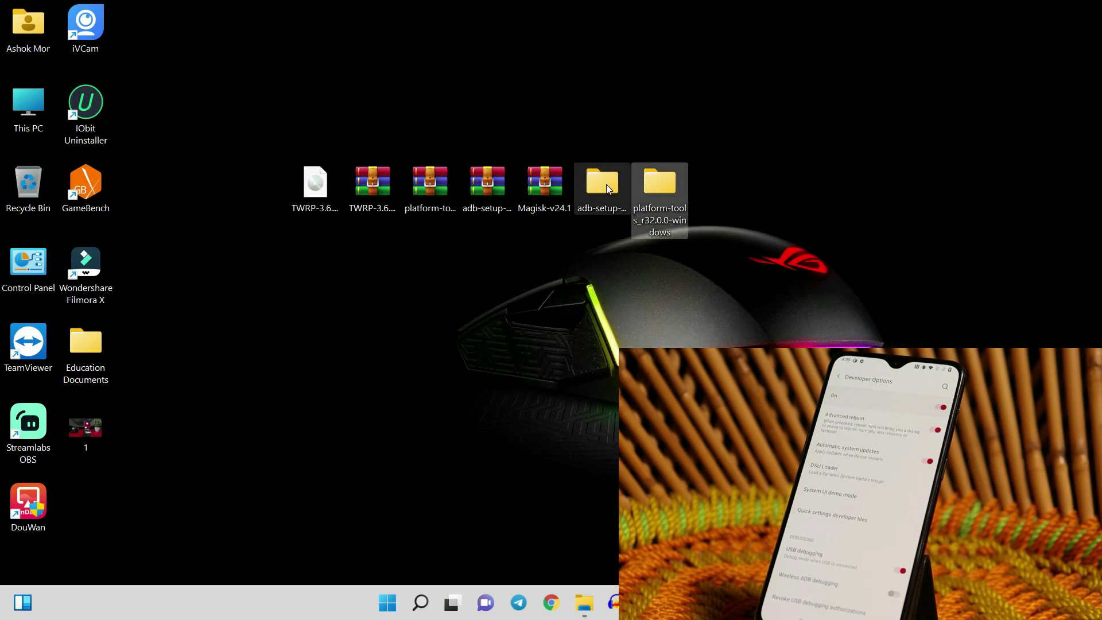
Step: Open the adb folder on Local Disk (C:) in File Explorer
double_click(28, 109)
double_click(394, 282)
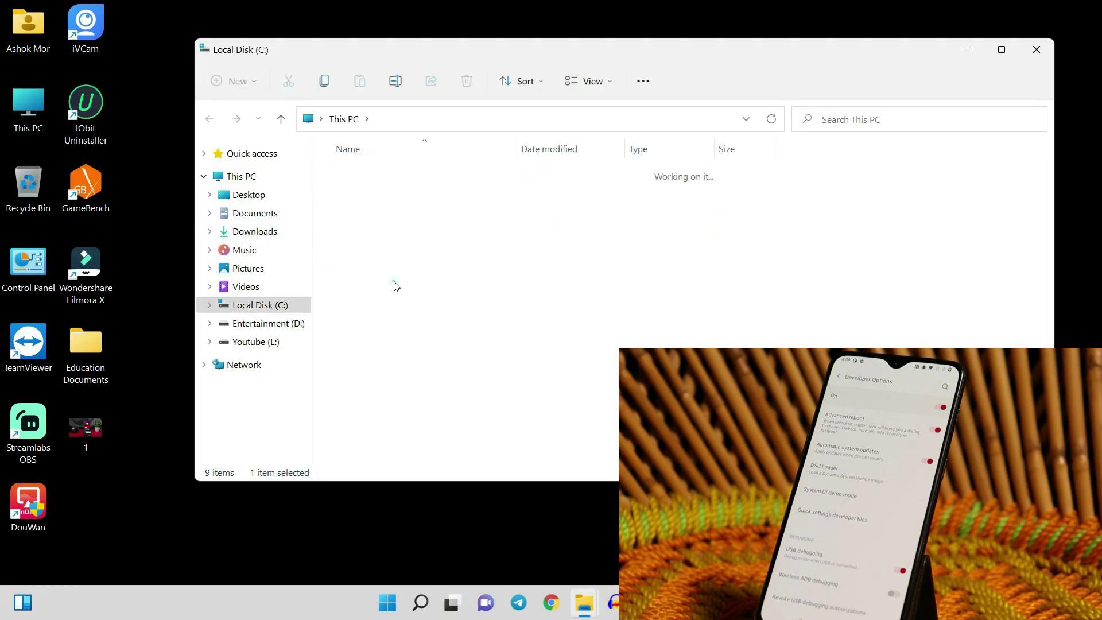
double_click(363, 178)
left_click_drag(606, 58, 829, 117)
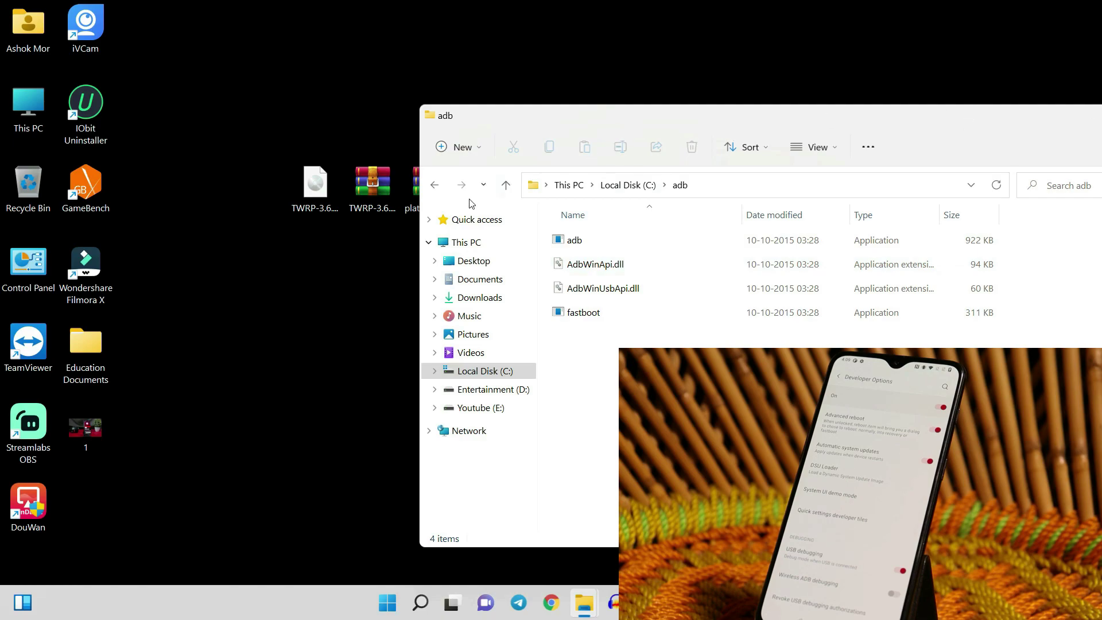
Step: Paste both TWRP files from the desktop into C:\adb and maximize the window
left_click(290, 237)
left_click_drag(303, 249, 367, 192)
left_click(509, 326)
key("ctrl+v")
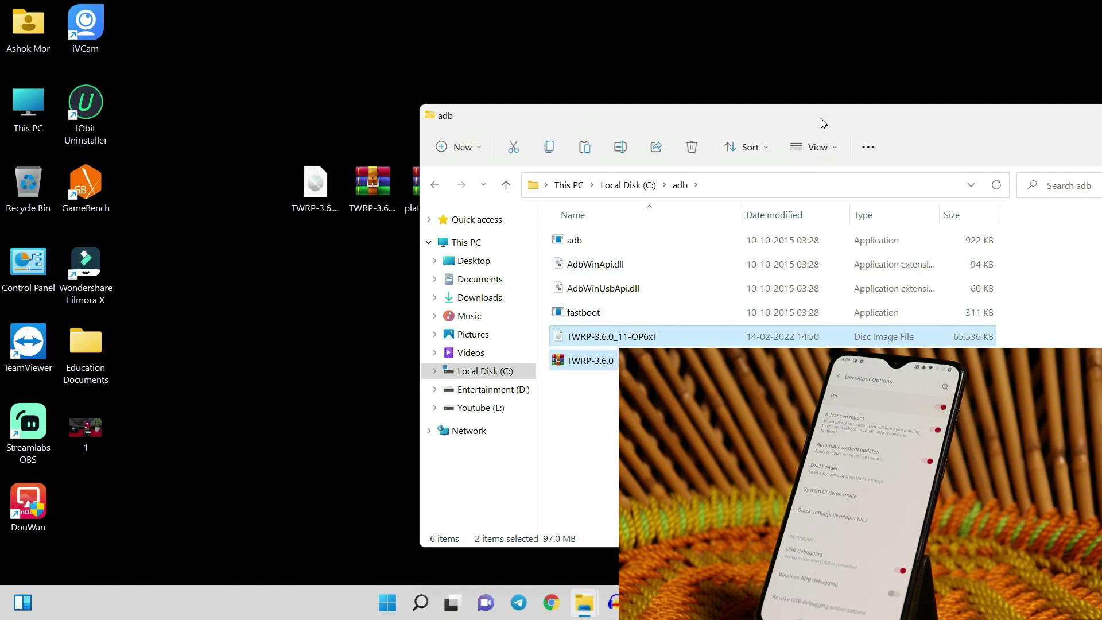
left_click_drag(820, 118, 648, 117)
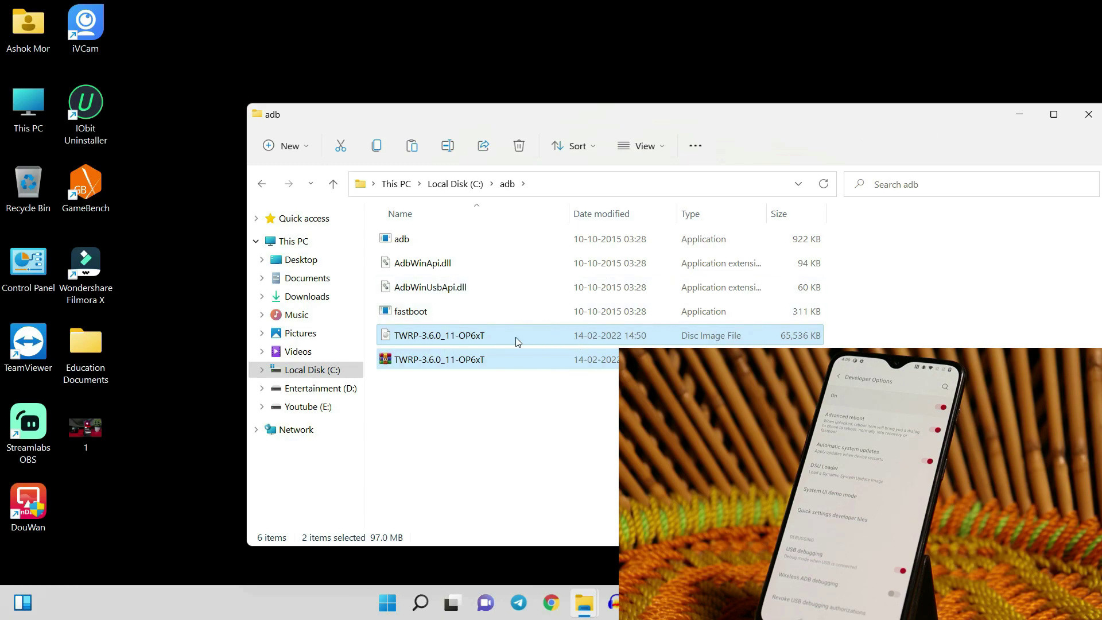
left_click(1054, 114)
left_click(210, 282)
left_click_drag(199, 296, 232, 227)
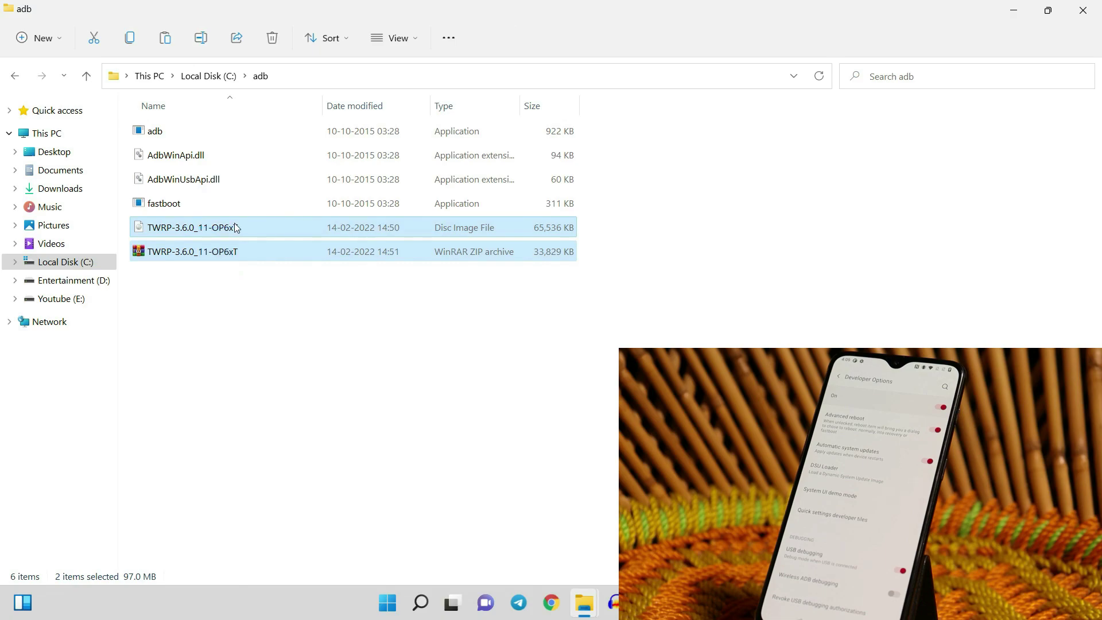
left_click(303, 76)
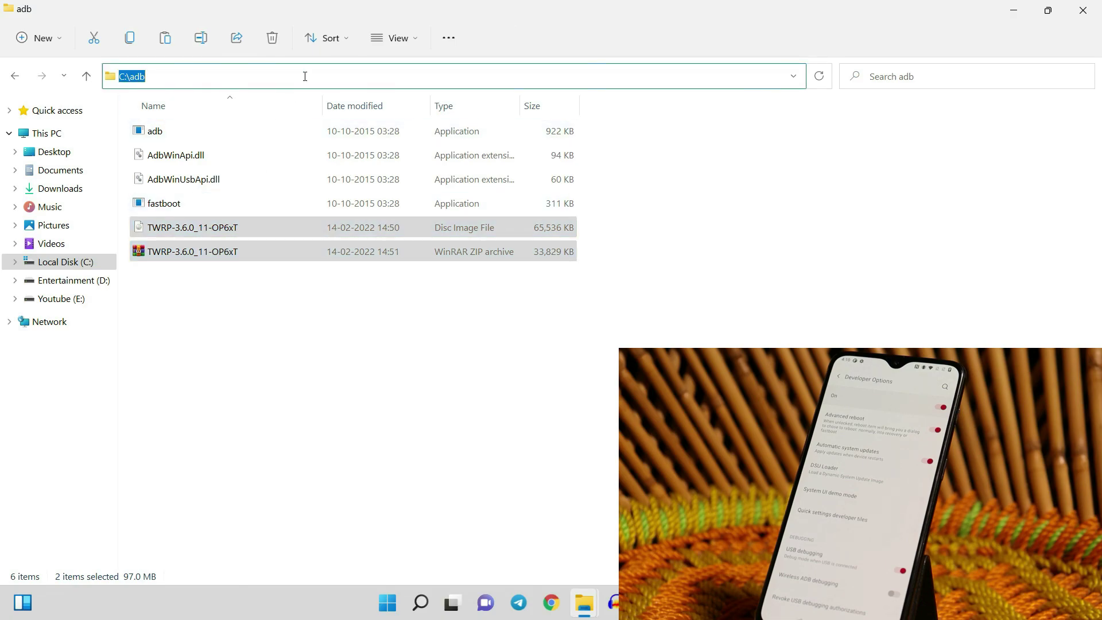
Step: Open a console at C:\adb with cmd and run fastboot devices to list the phone's serial
type("cmd")
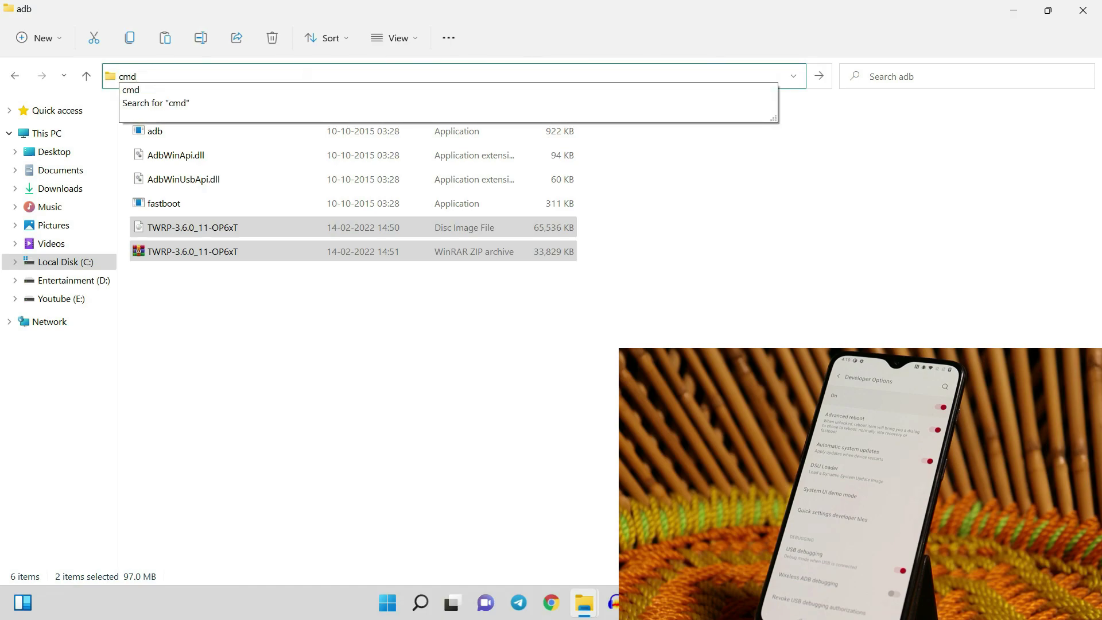
key("Return")
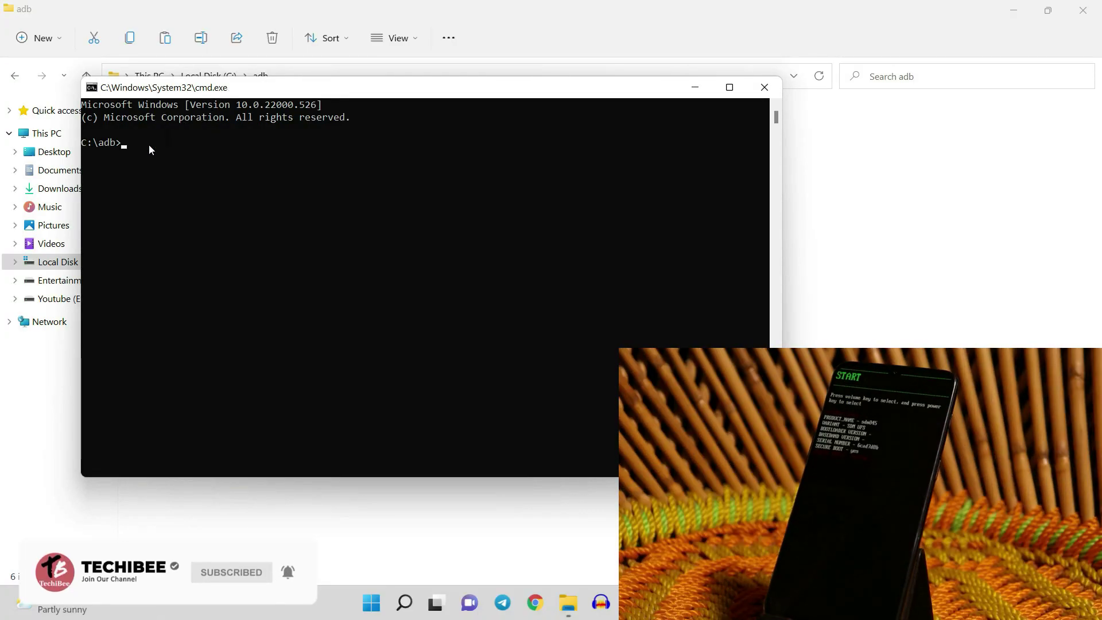
type("fas")
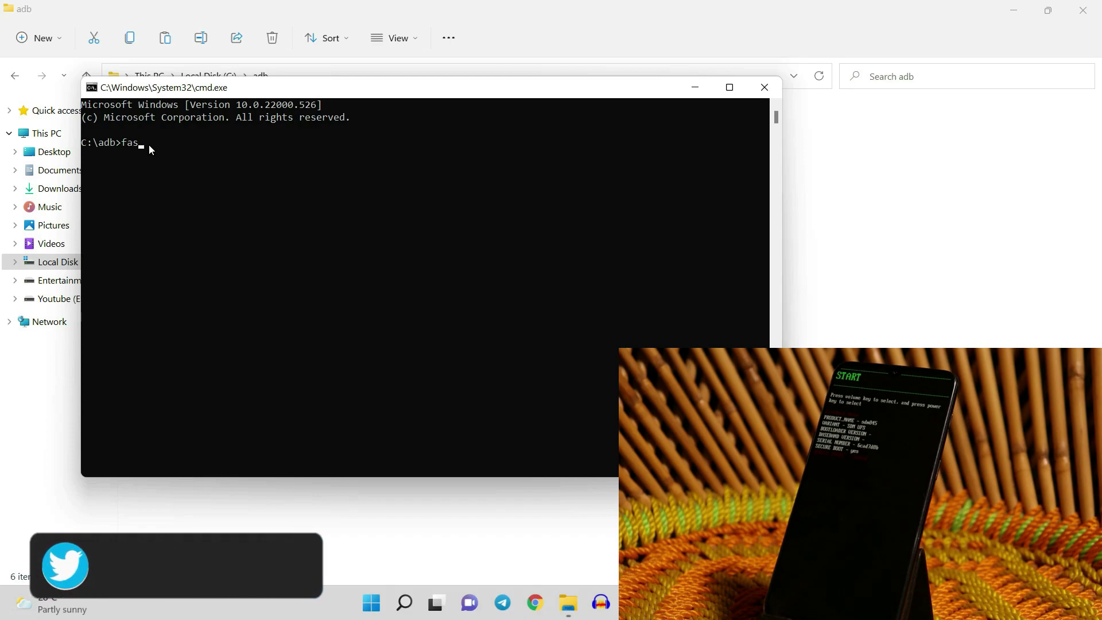
type("tboot devices")
key("Return")
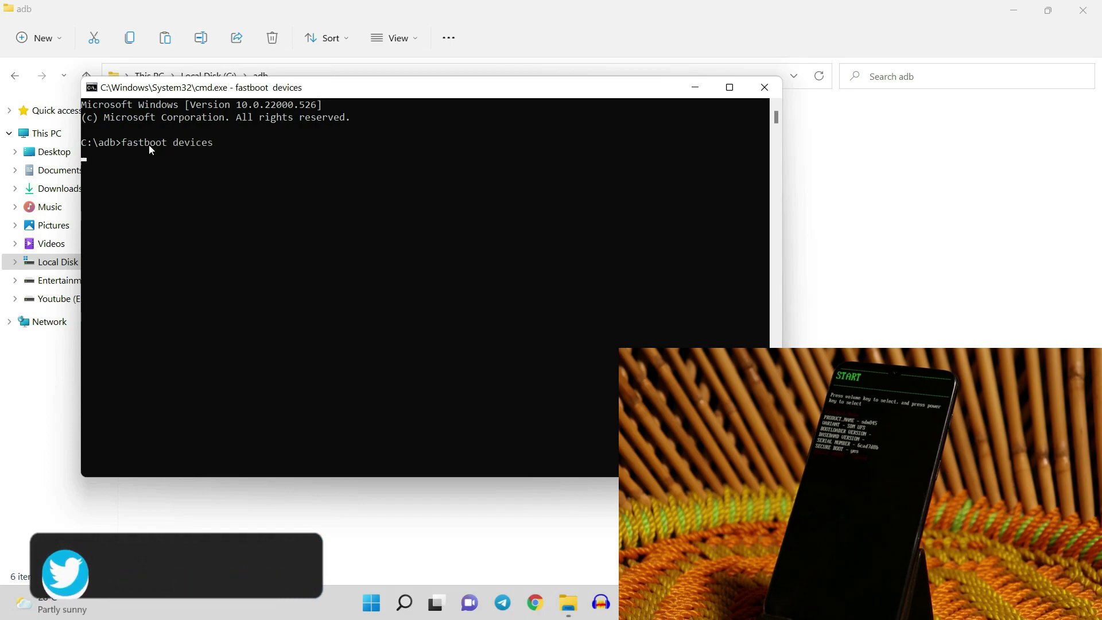
left_click_drag(81, 155, 127, 161)
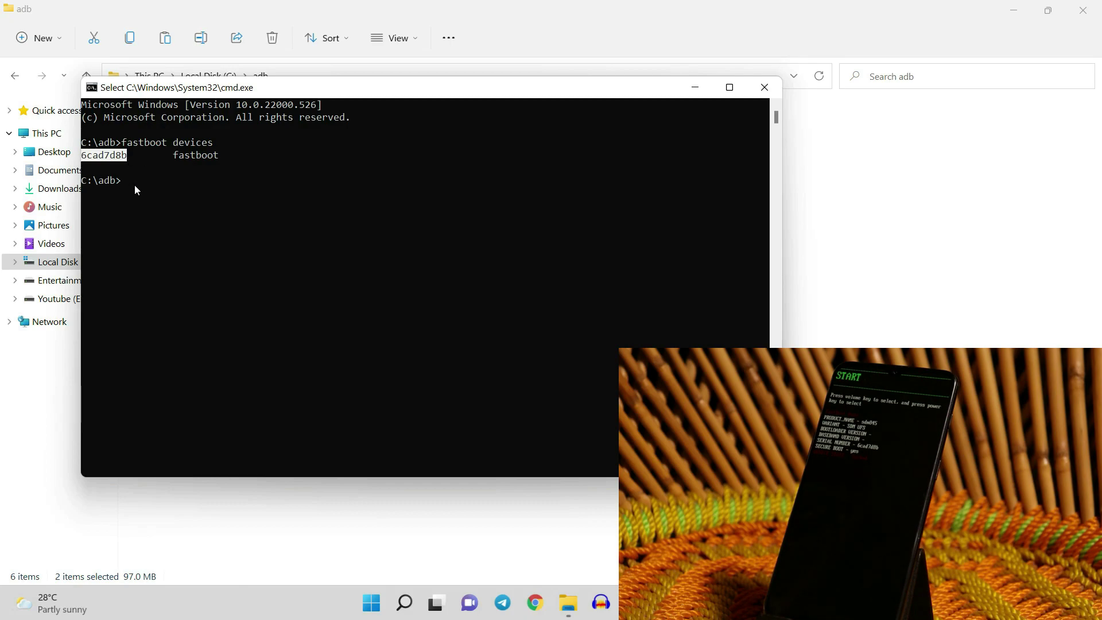
Step: Run fastboot oem unlock to unlock the phone's bootloader
type("f")
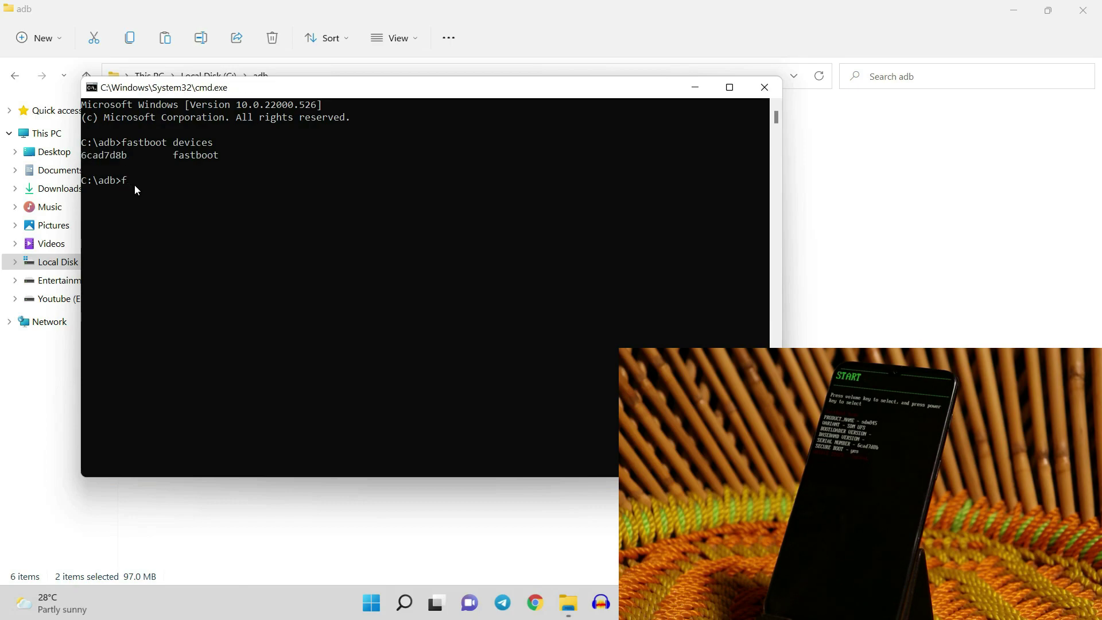
type("astboot oem unlock")
key("Return")
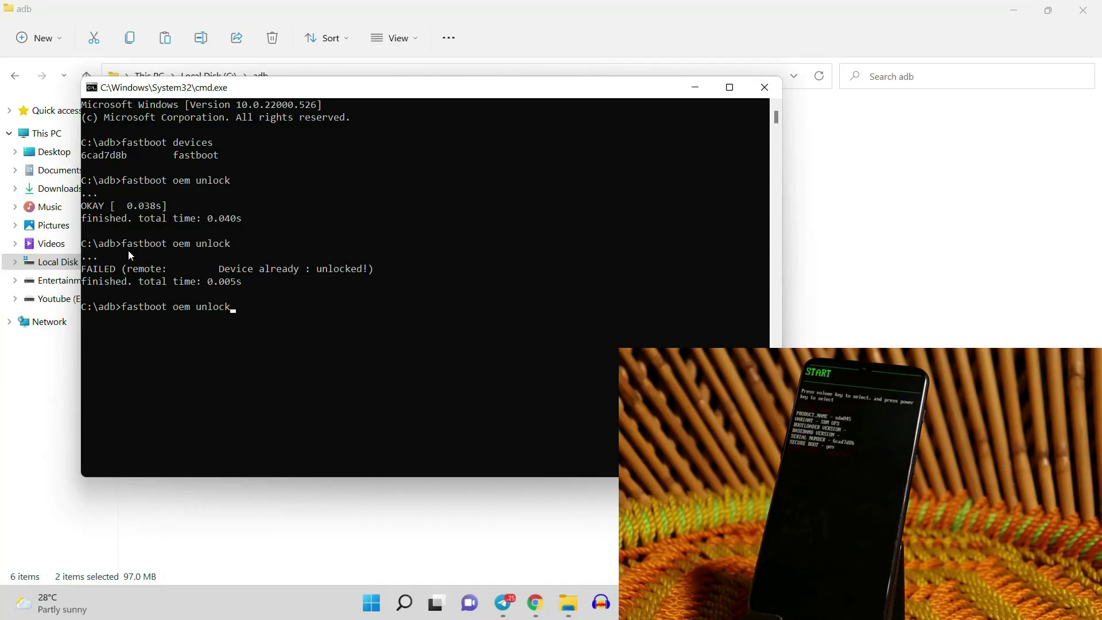
Step: Rerun fastboot devices to confirm the phone is still connected
key("Up")
key("Down")
key("Up")
key("Return")
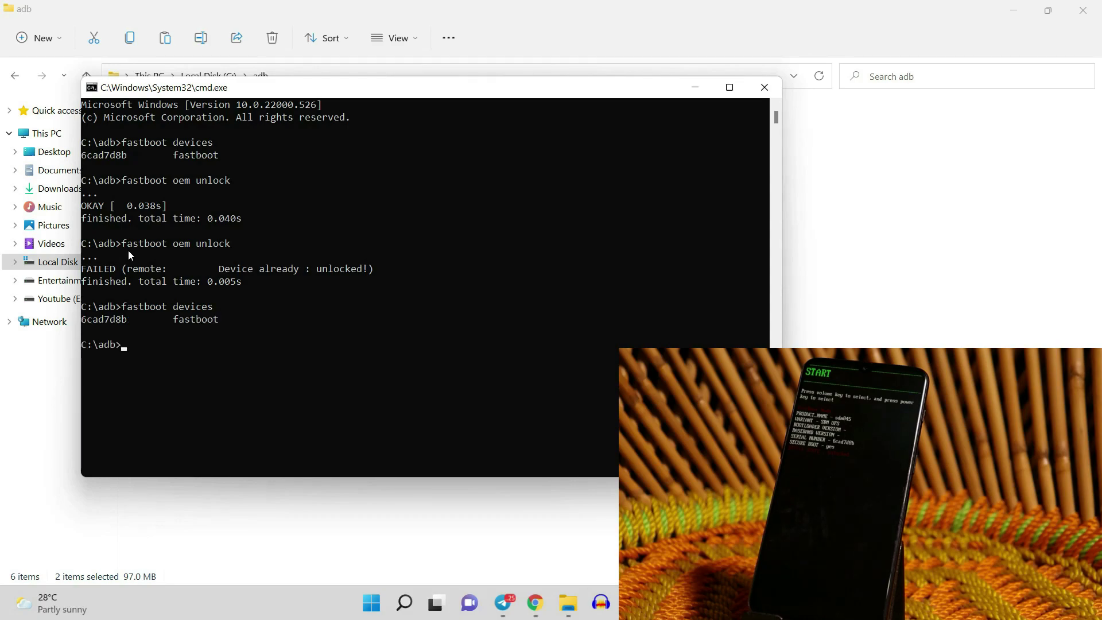
left_click_drag(130, 317, 83, 319)
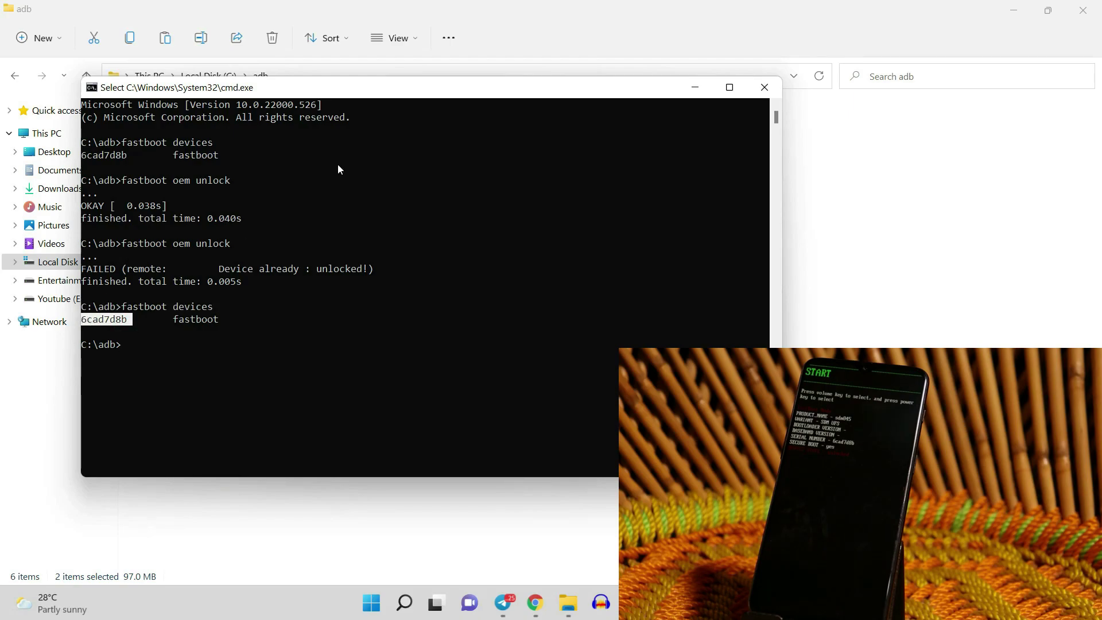
left_click_drag(374, 93, 559, 96)
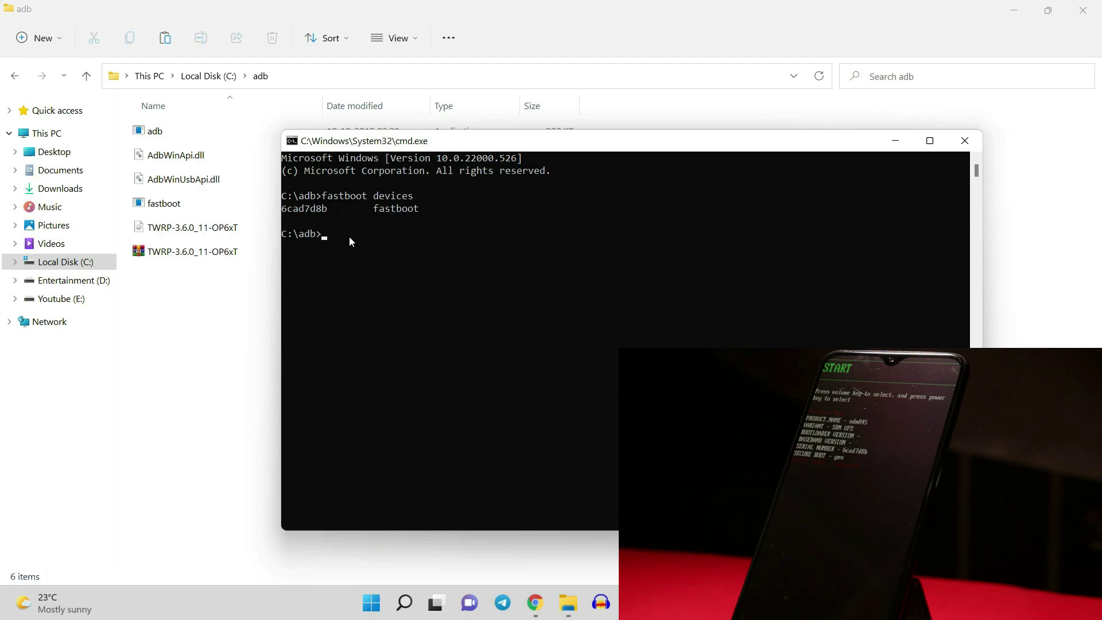
Step: Run fastboot boot with the TWRP-3.6.0_11-OP6xT.img path to boot into TWRP
type("fastboot boot")
left_click_drag(193, 236, 407, 236)
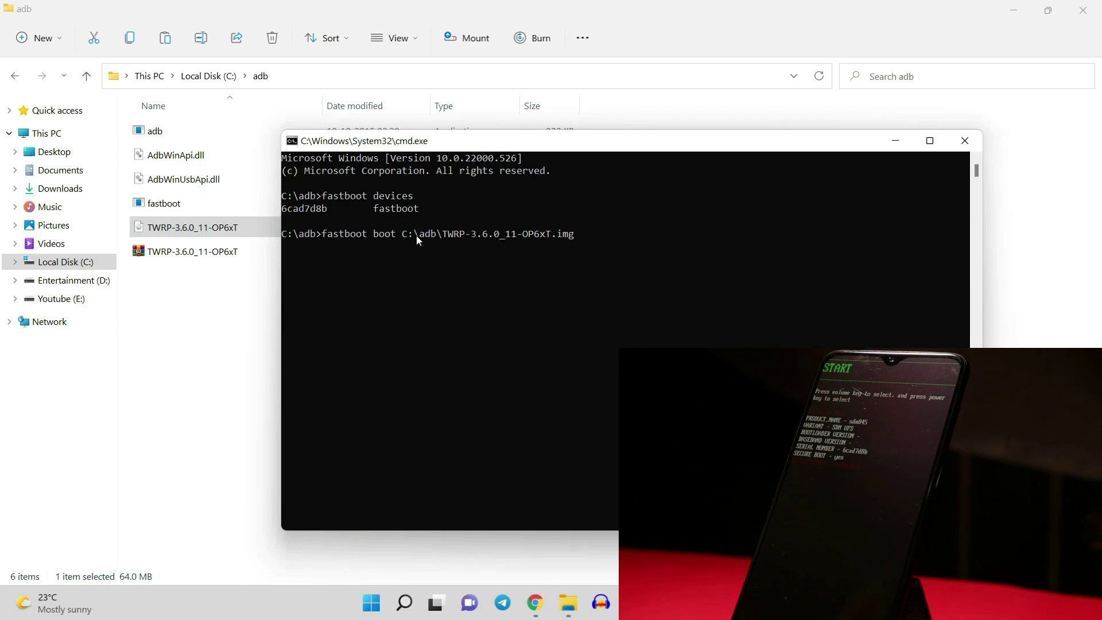
key("Return")
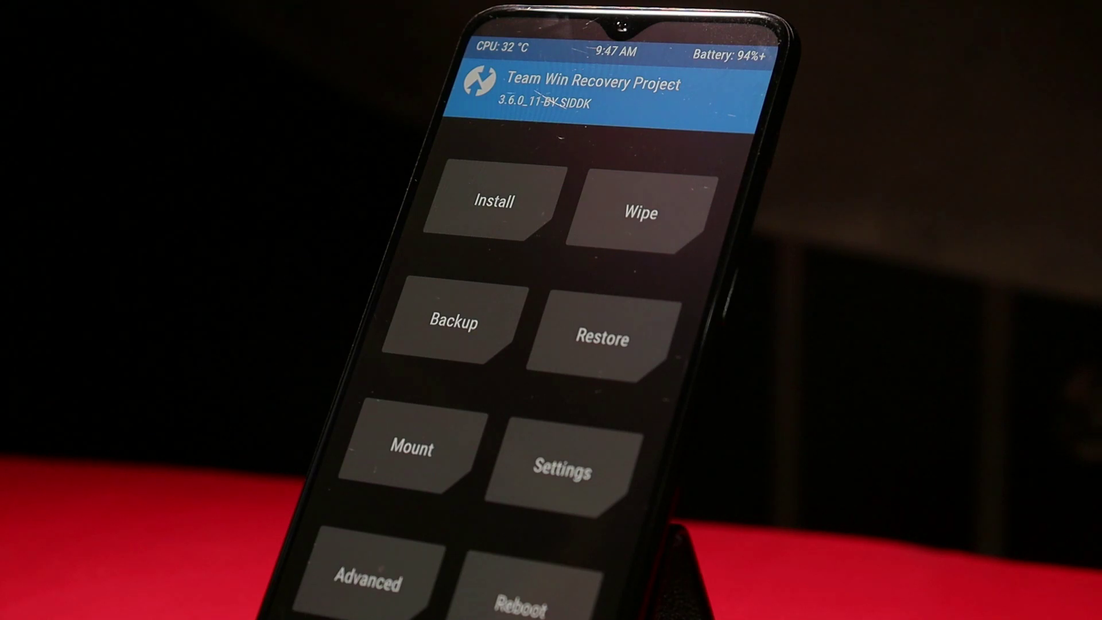
left_click(494, 201)
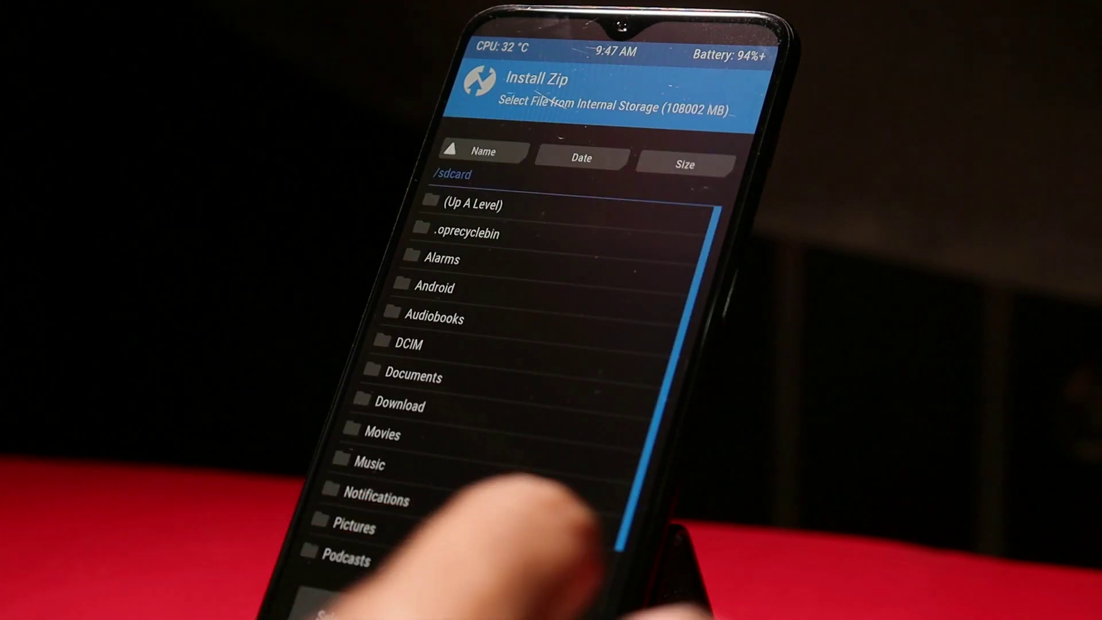
Step: Leave TWRP's zip browser and view the Wipe > Format Data screen
scroll(574, 436, "down", 2)
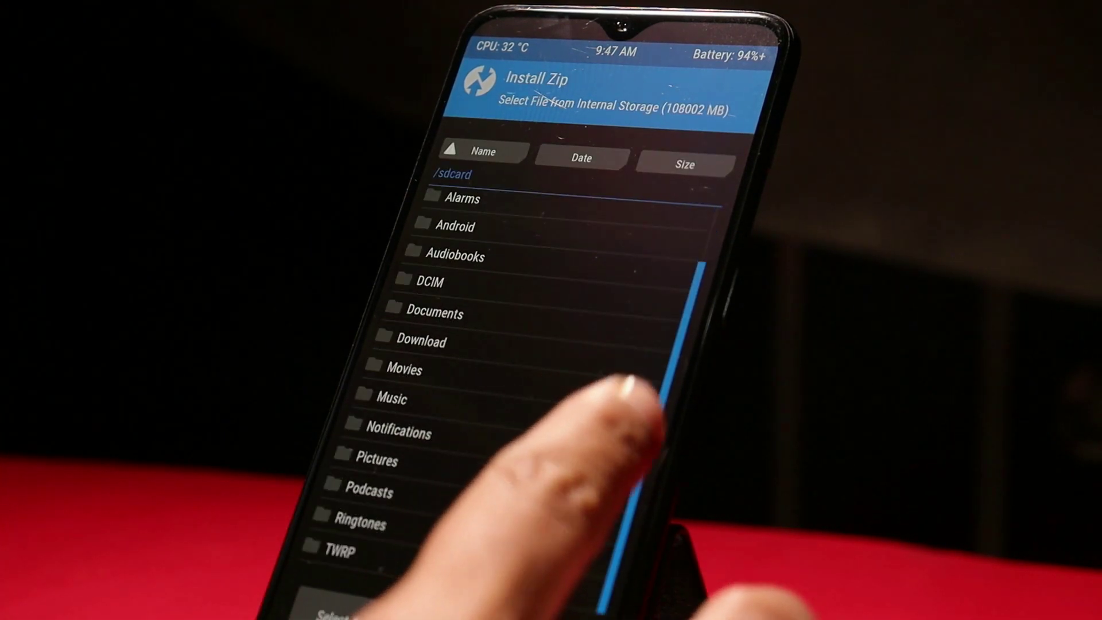
scroll(517, 373, "up", 2)
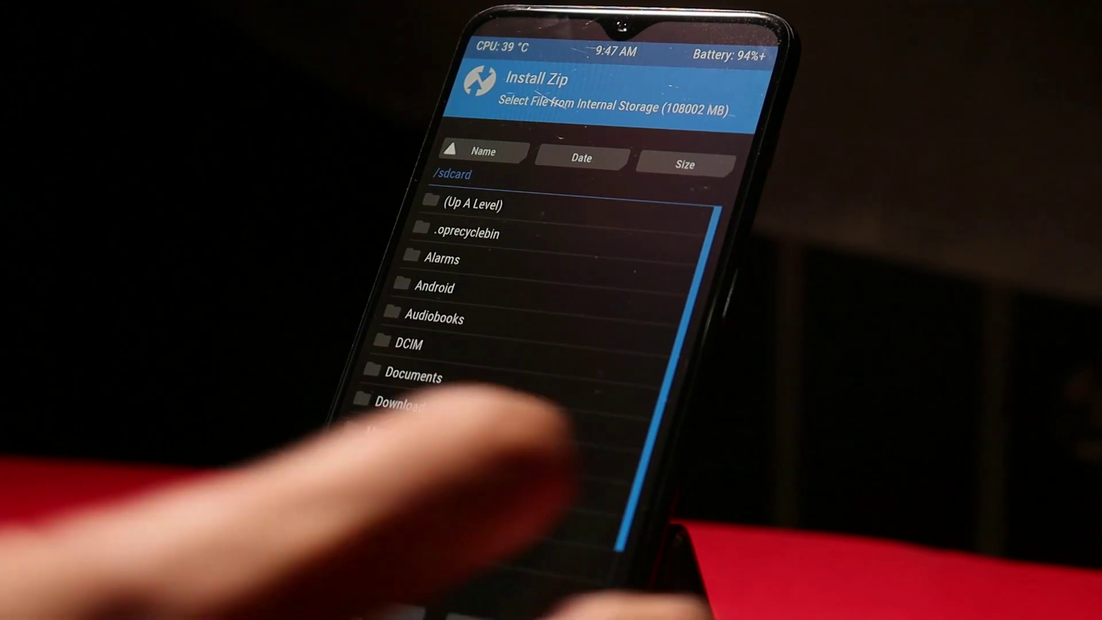
key("Escape")
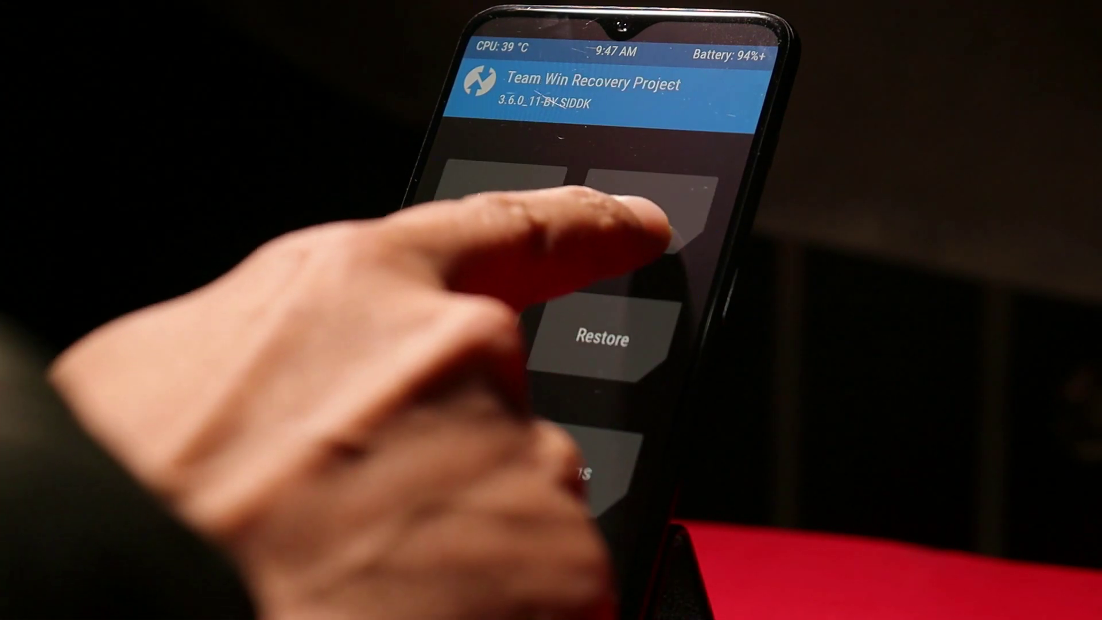
left_click(640, 212)
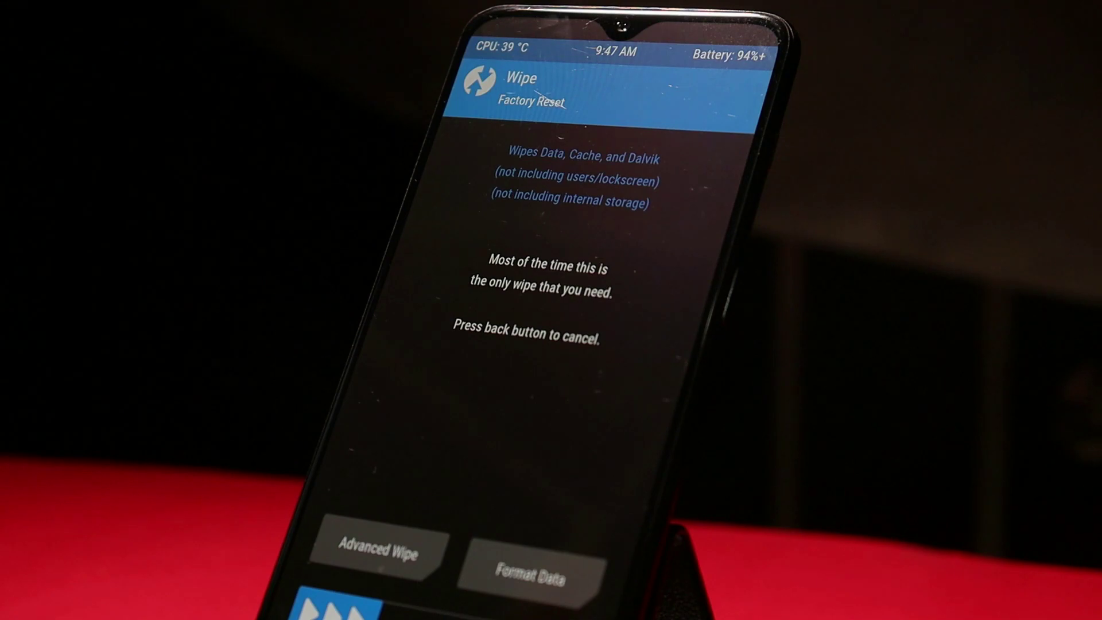
left_click(531, 574)
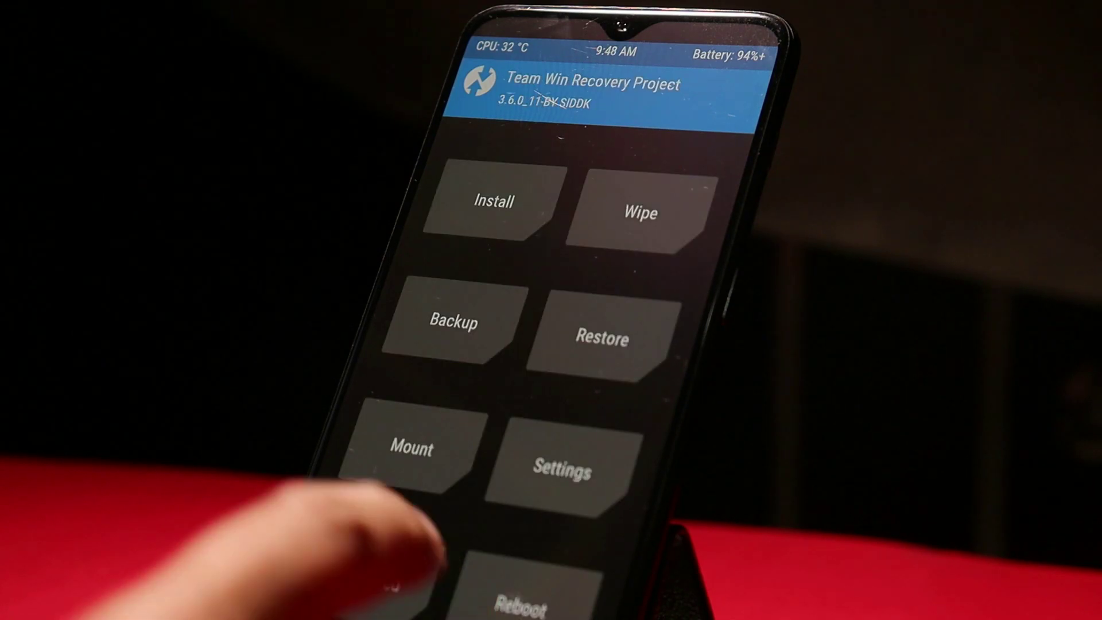
Step: Copy the TWRP and Magisk zips from the desktop into the OnePlus A6013's Internal Storage
left_click(494, 201)
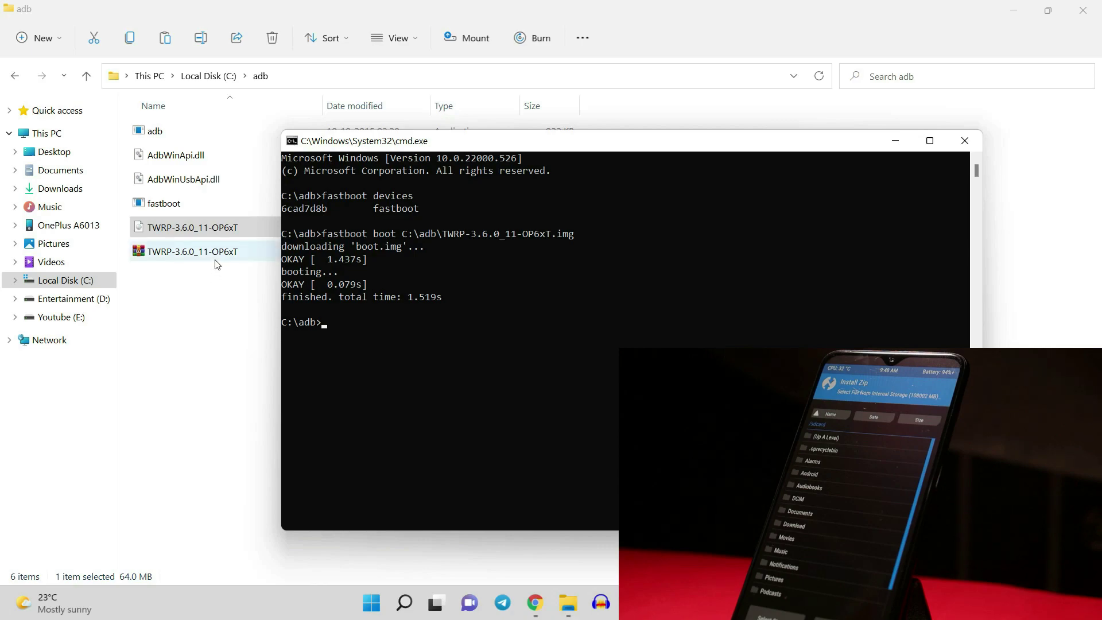
left_click(1013, 7)
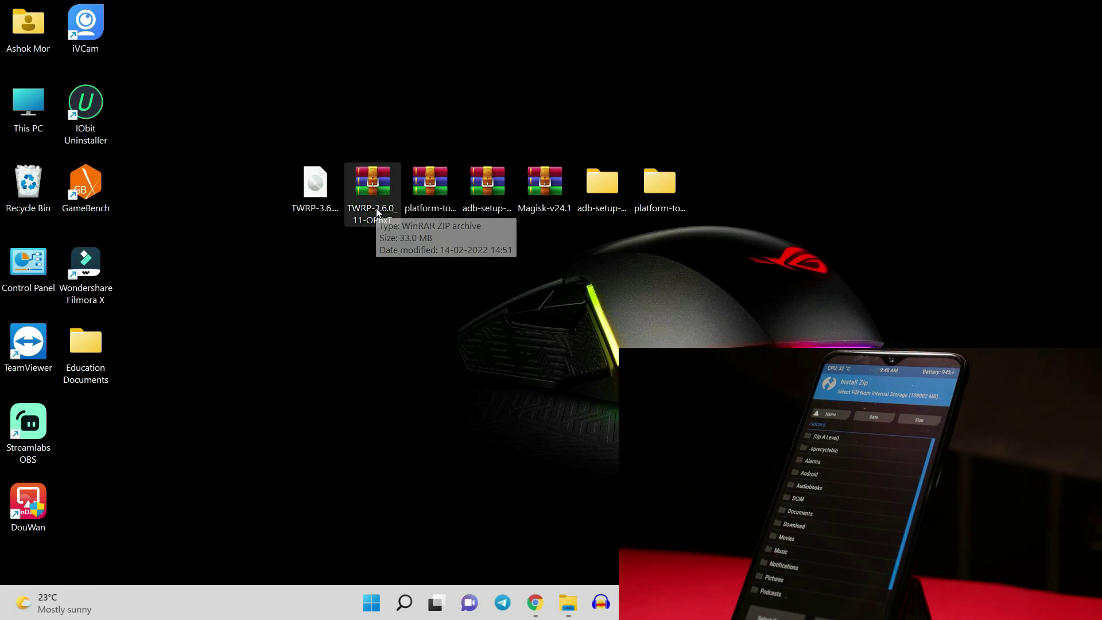
left_click(544, 205)
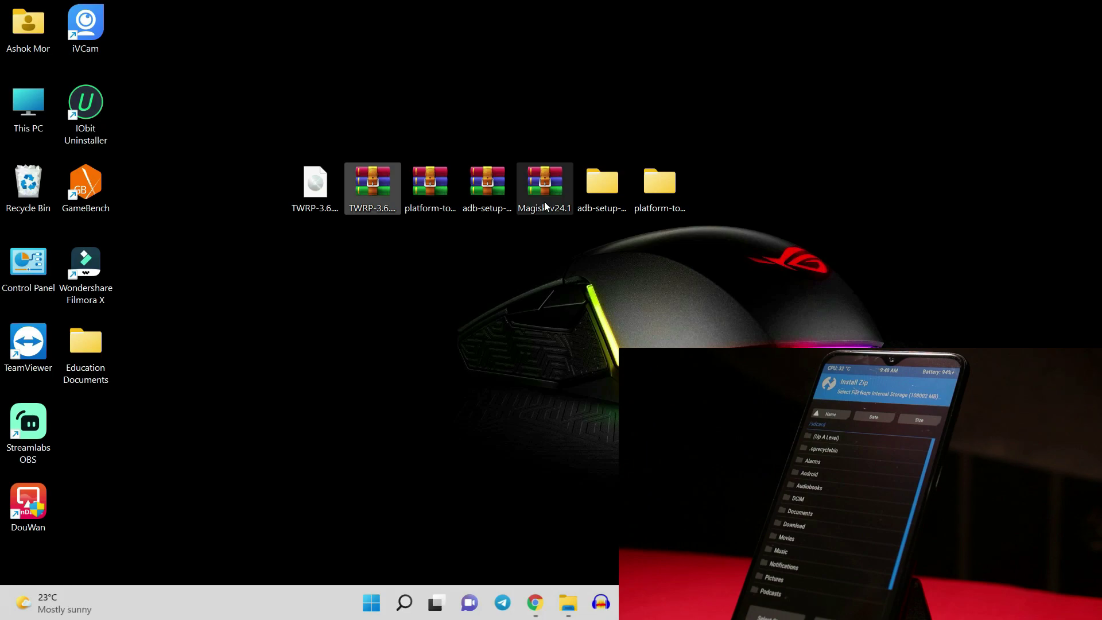
double_click(44, 107)
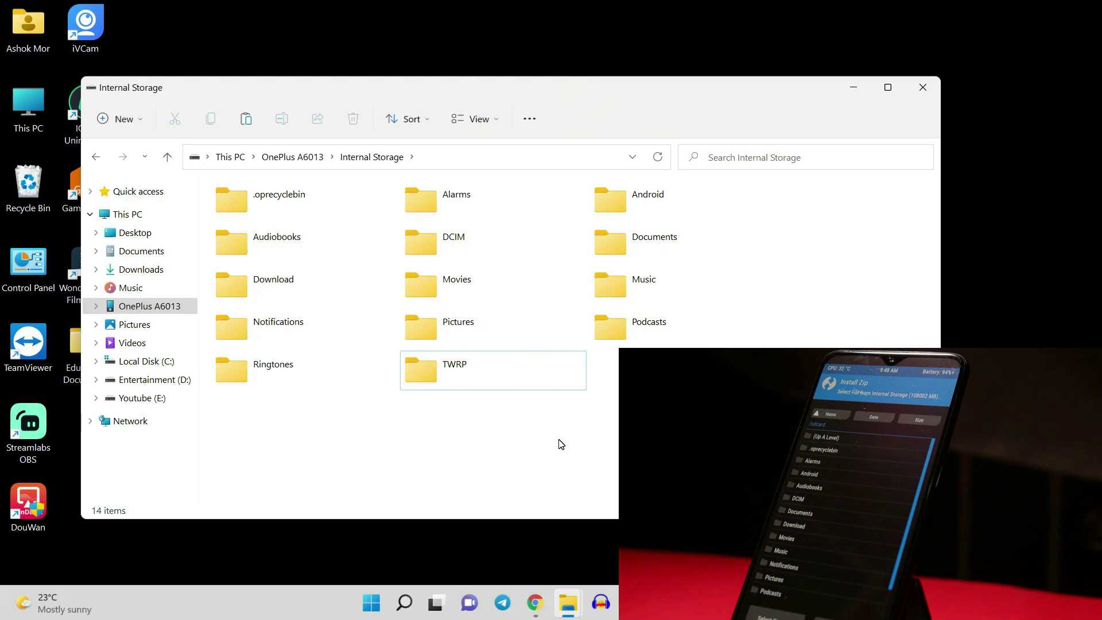
key("ctrl+v")
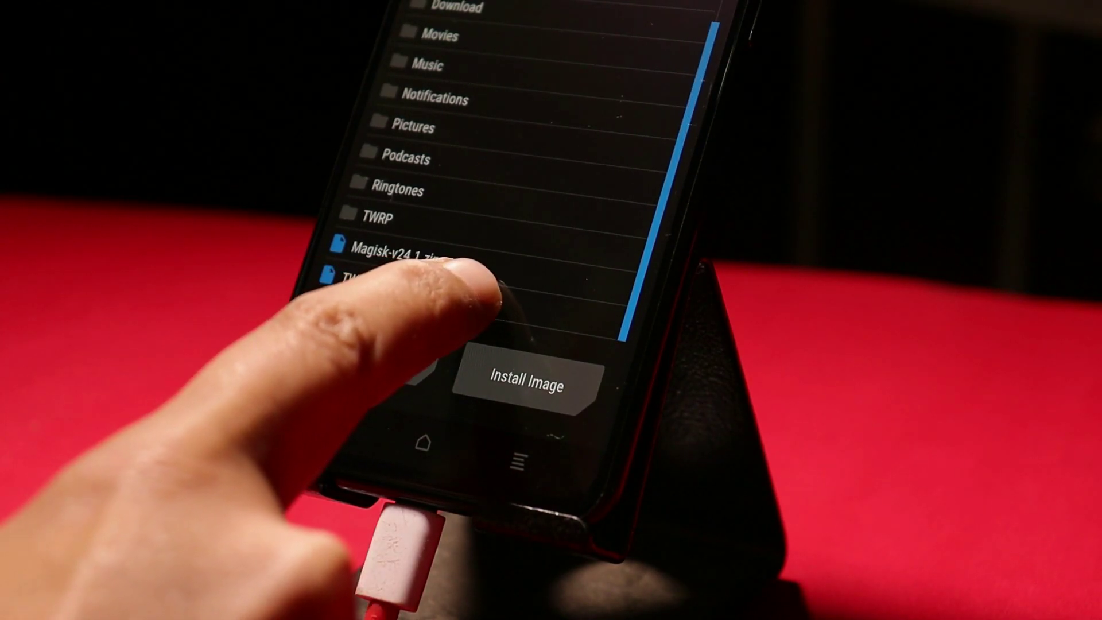
Step: Flash TWRP-3.6.0_11-OP6xT.zip in TWRP, then reboot into Recovery
left_click(488, 280)
left_click_drag(358, 348, 580, 373)
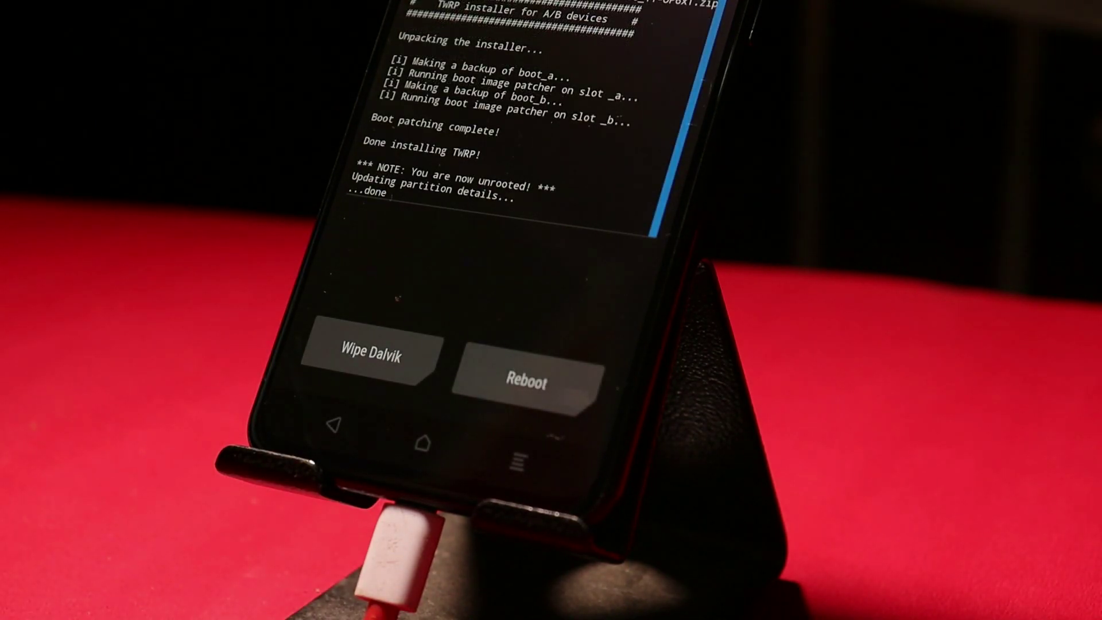
left_click(423, 442)
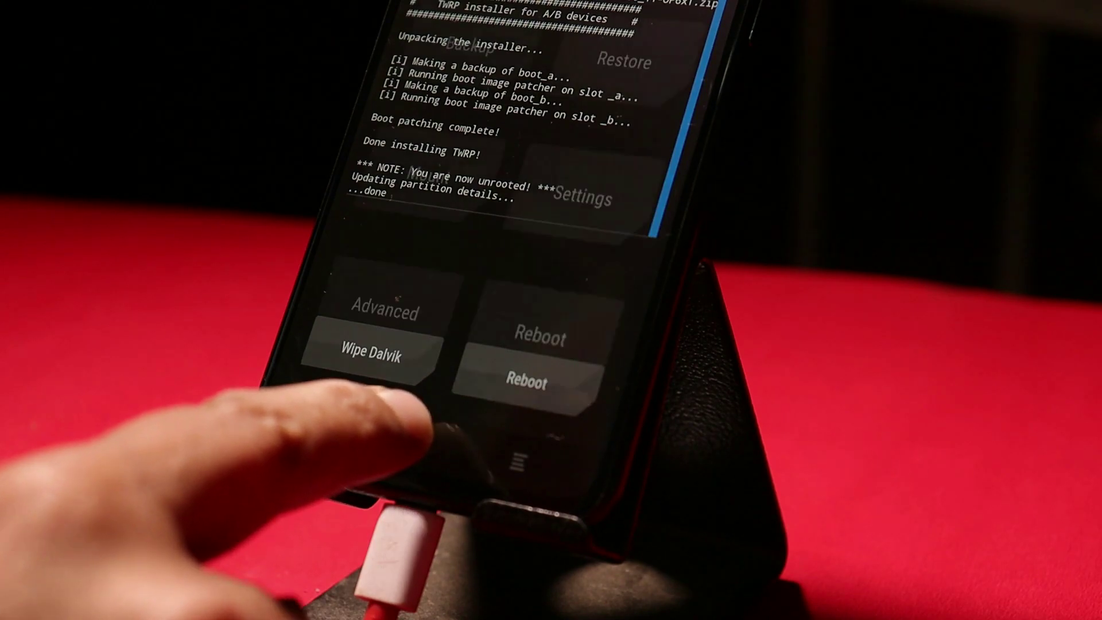
left_click(542, 335)
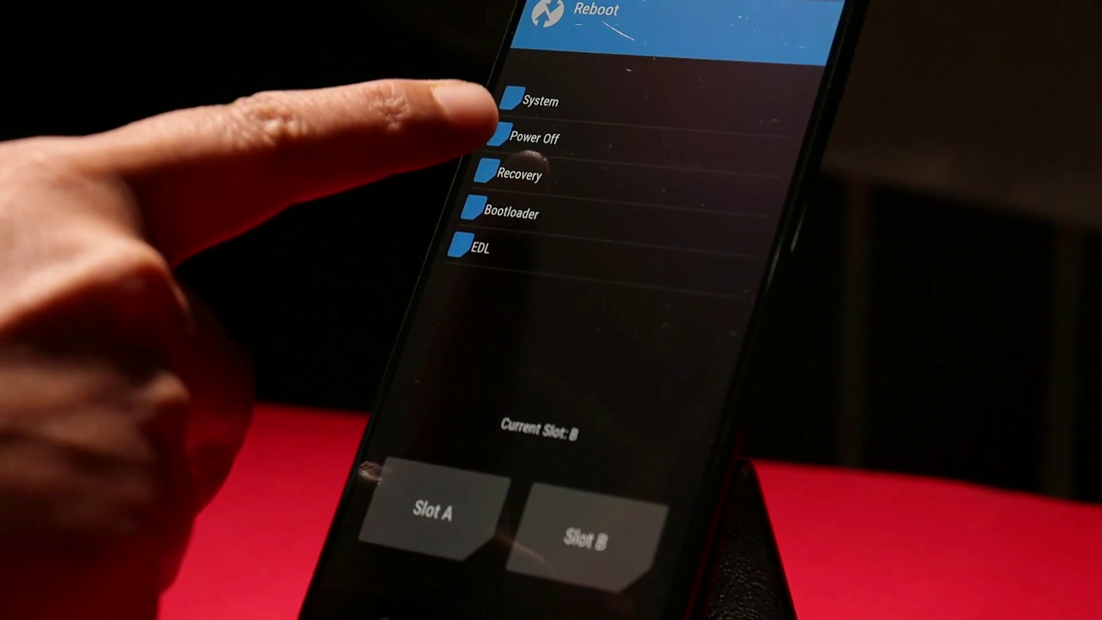
left_click(517, 174)
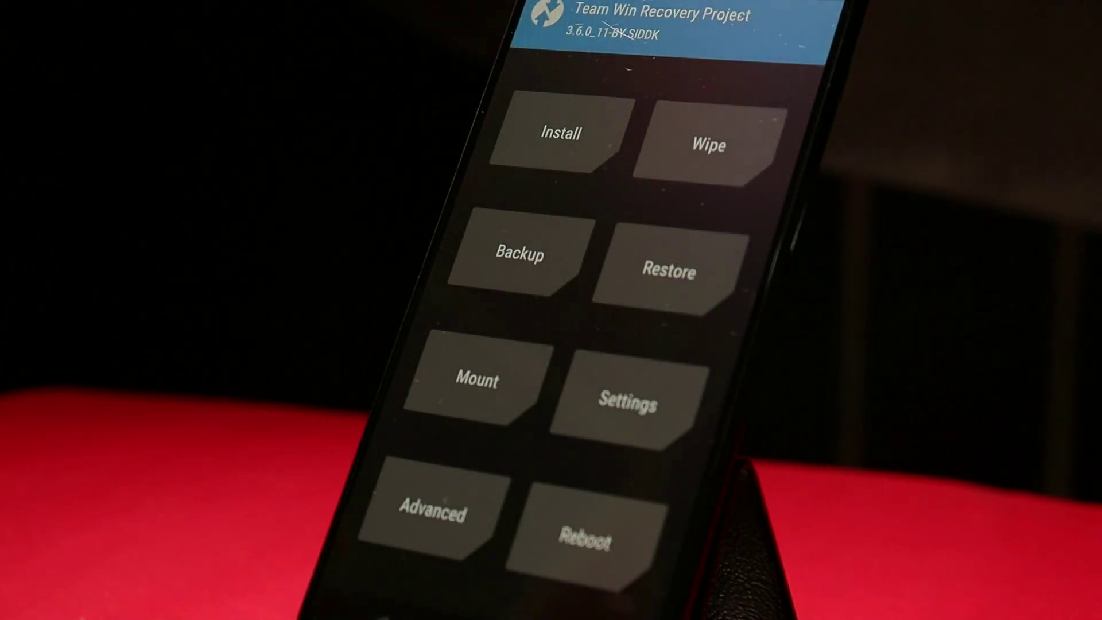
Step: Install the Magisk-v24.1 zip in TWRP, then reboot to System
left_click(561, 133)
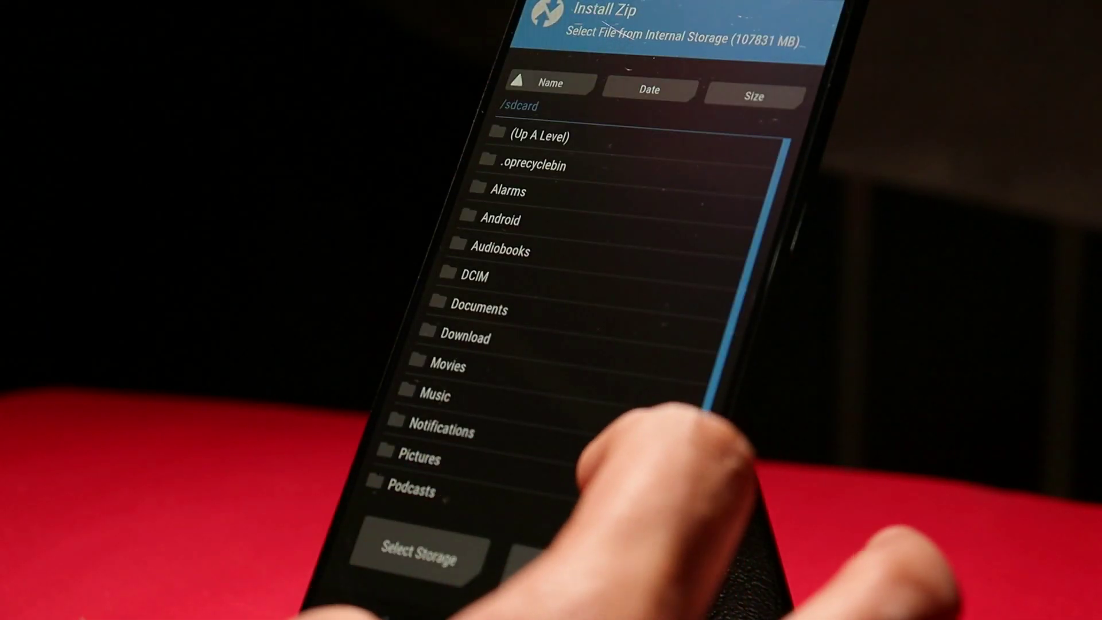
scroll(603, 344, "down", 4)
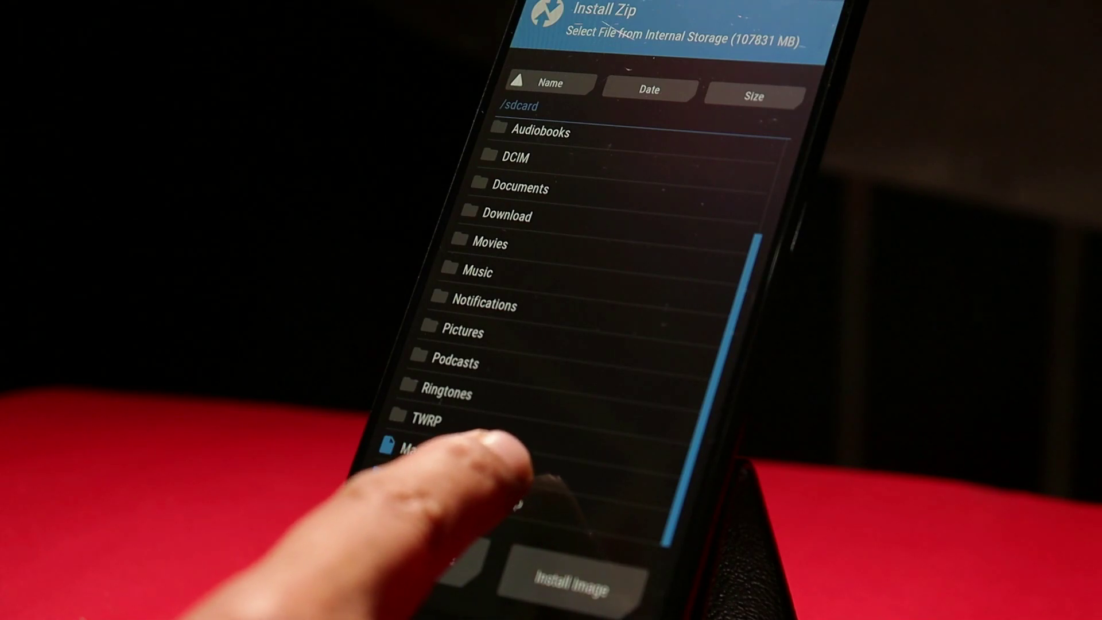
left_click(499, 453)
left_click_drag(396, 545, 619, 566)
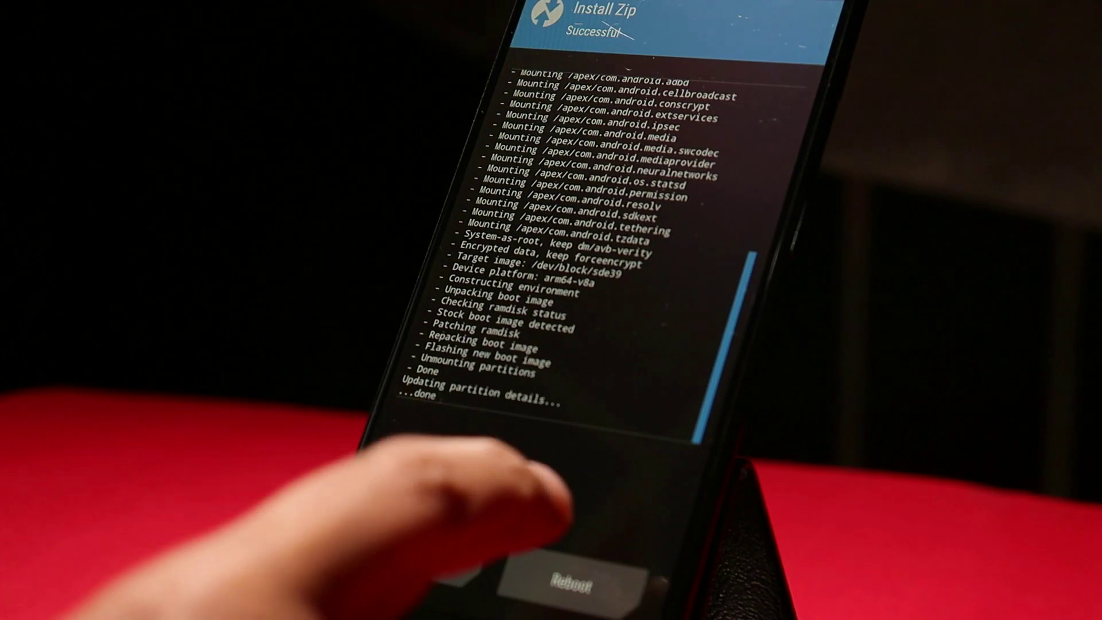
left_click(574, 574)
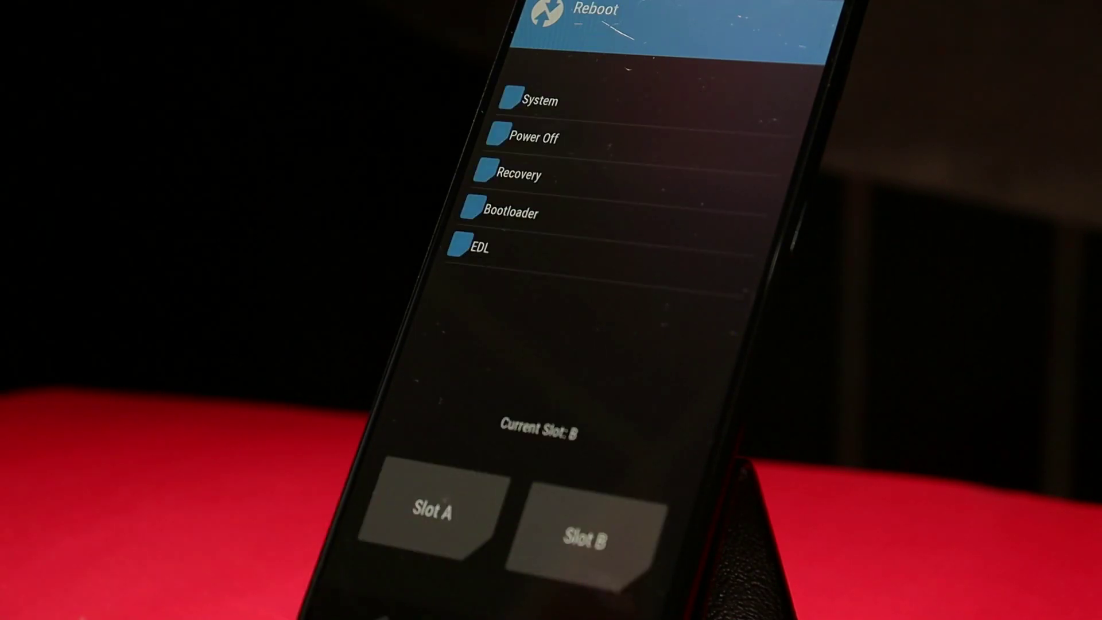
left_click(531, 99)
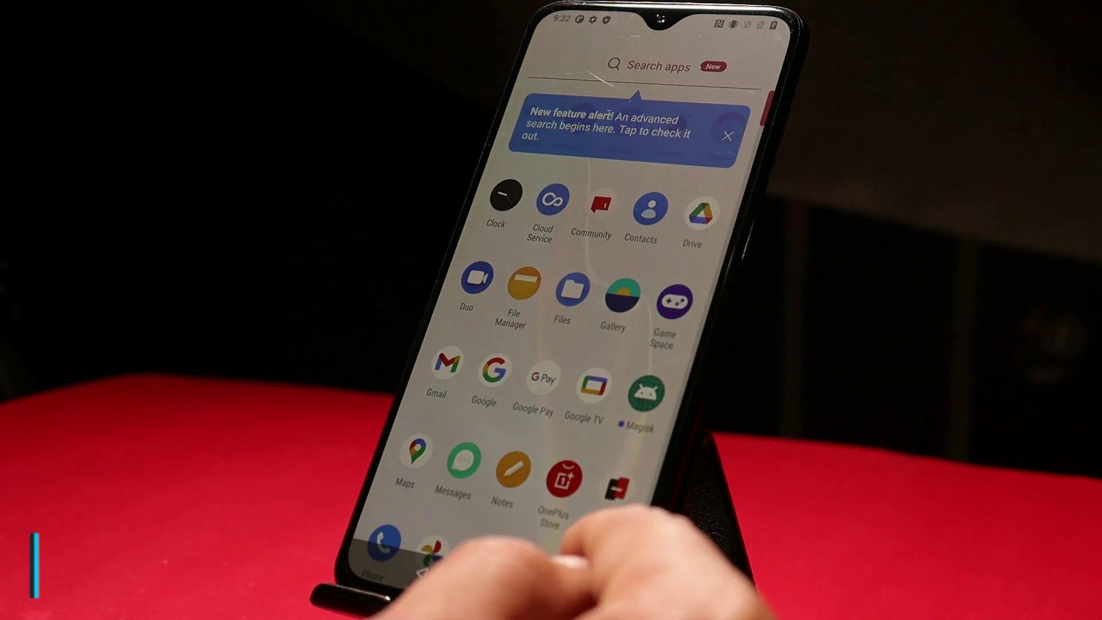
Step: Check the phone's network connection in Settings, then launch Magisk from the app list
left_click(609, 505)
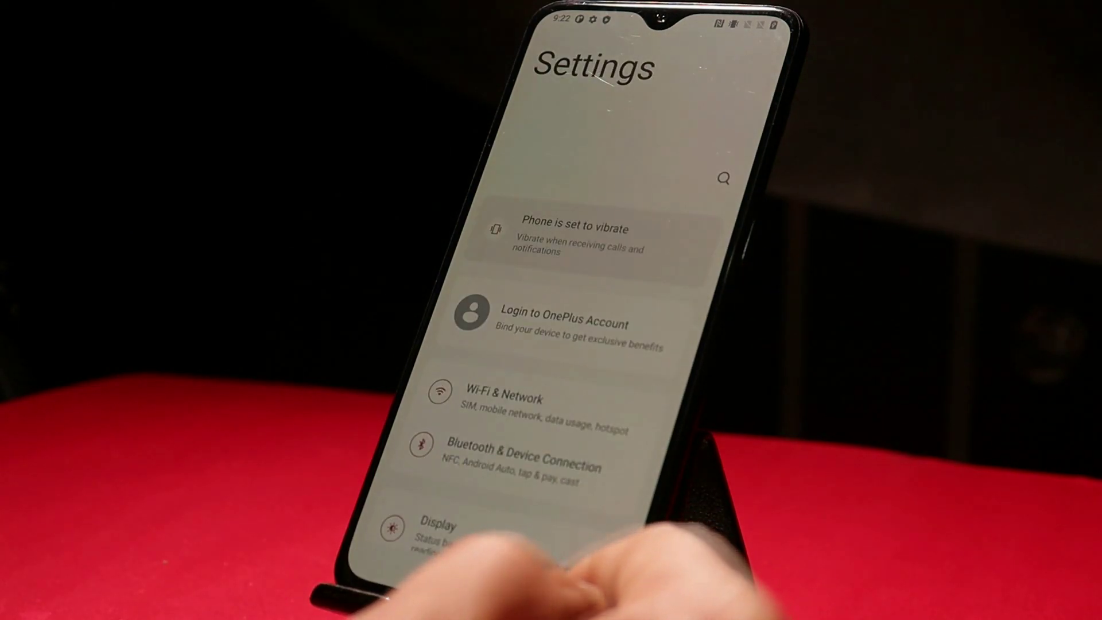
left_click(551, 399)
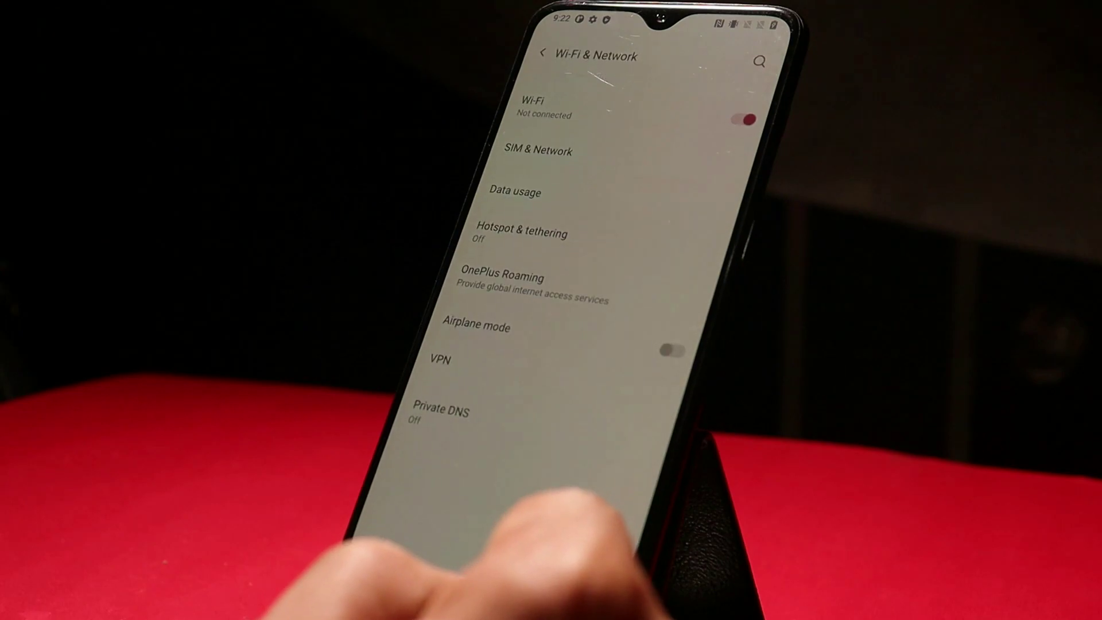
left_click_drag(574, 436, 597, 258)
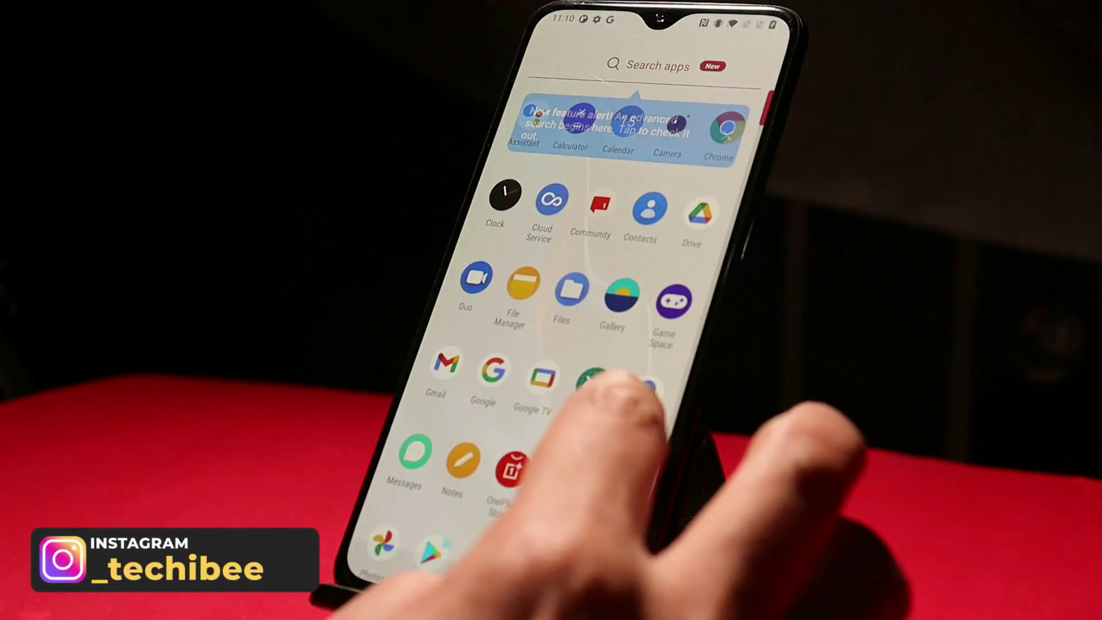
left_click(594, 384)
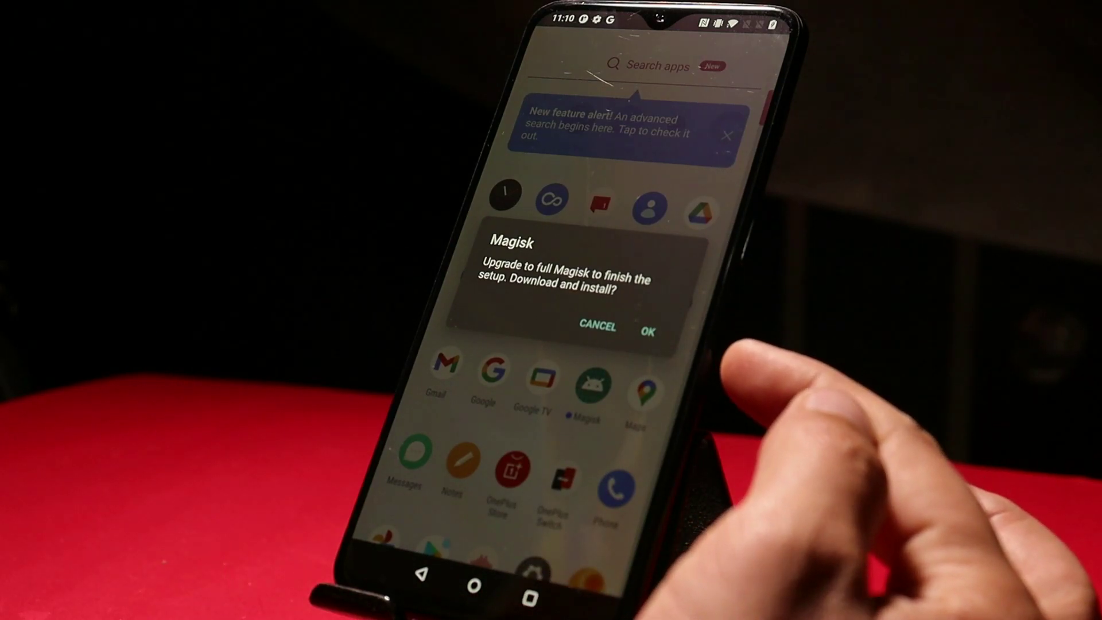
Step: Accept the full Magisk upgrade, enable Allow from this source, then cancel the install prompt
left_click(660, 319)
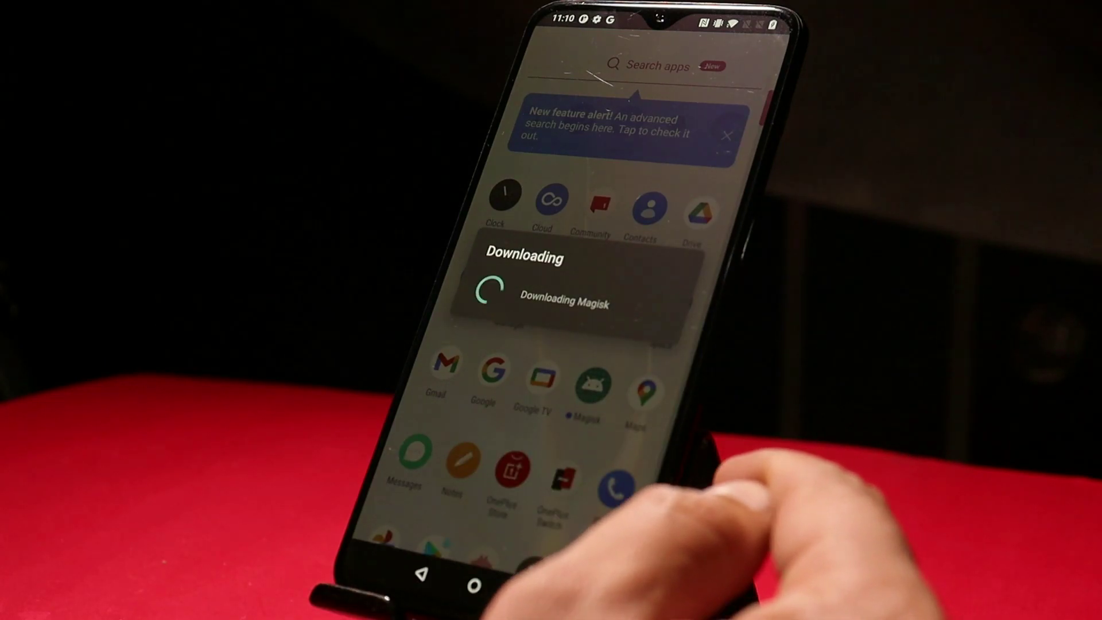
left_click(635, 329)
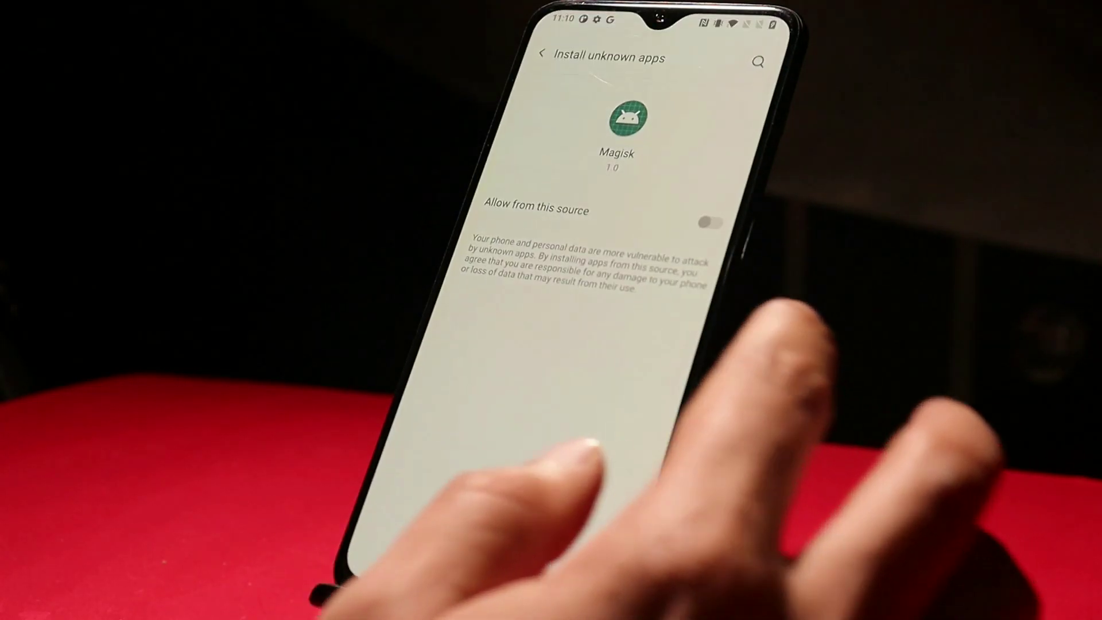
left_click(710, 222)
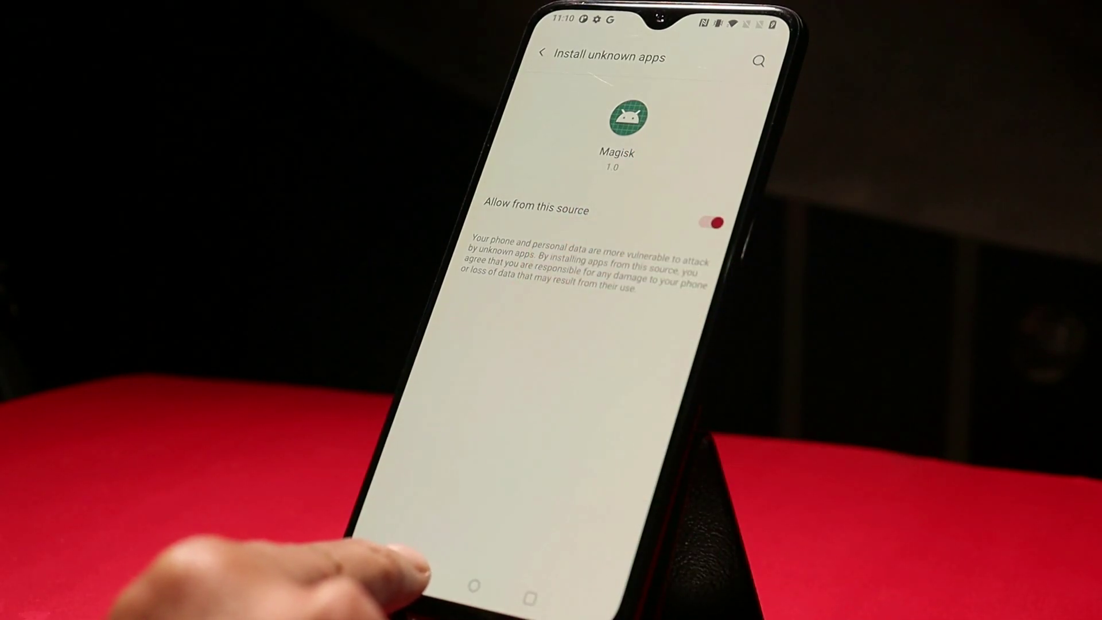
left_click(420, 574)
left_click(587, 330)
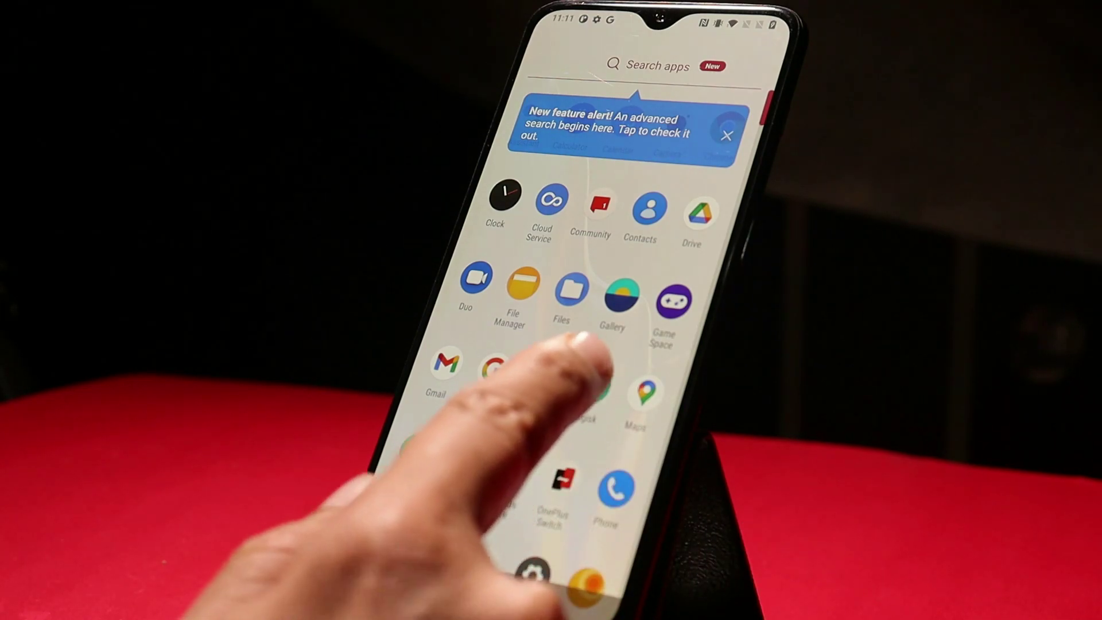
Step: Run Verify Root in Root Checker Basic on the ONEPLUS A6010, then return to the app drawer
left_click(600, 390)
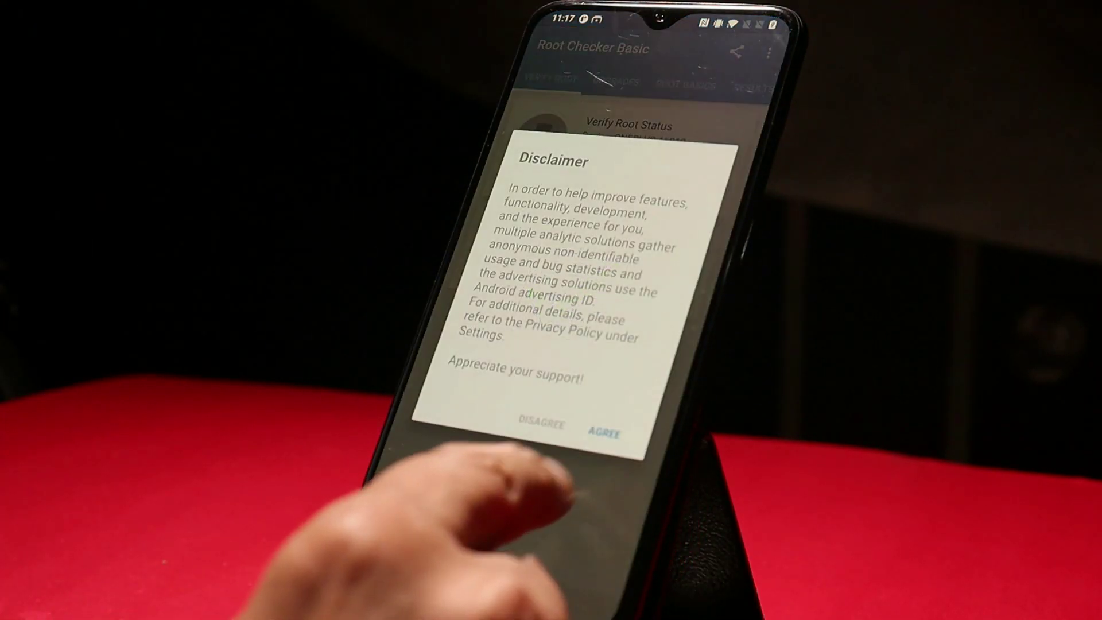
left_click(603, 428)
left_click(527, 502)
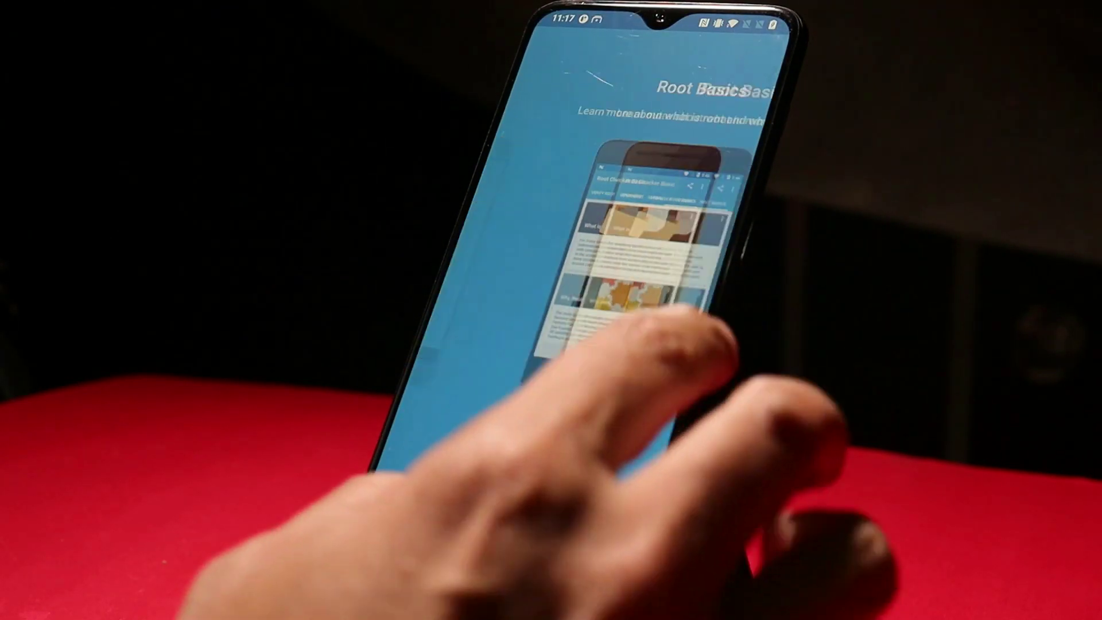
left_click(689, 192)
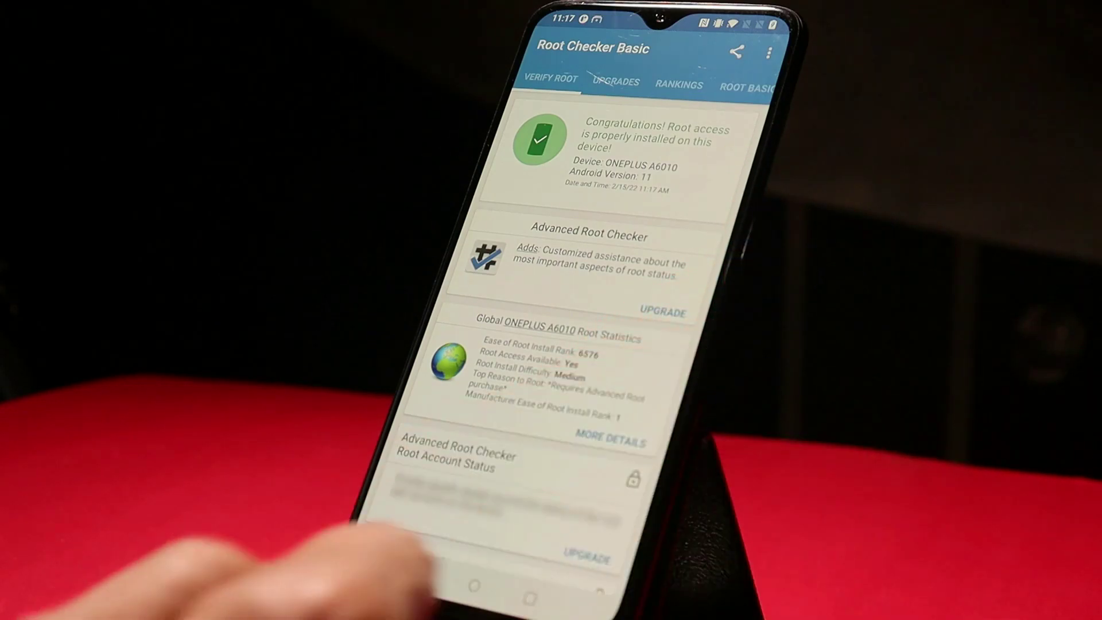
left_click(476, 585)
left_click_drag(574, 546, 578, 369)
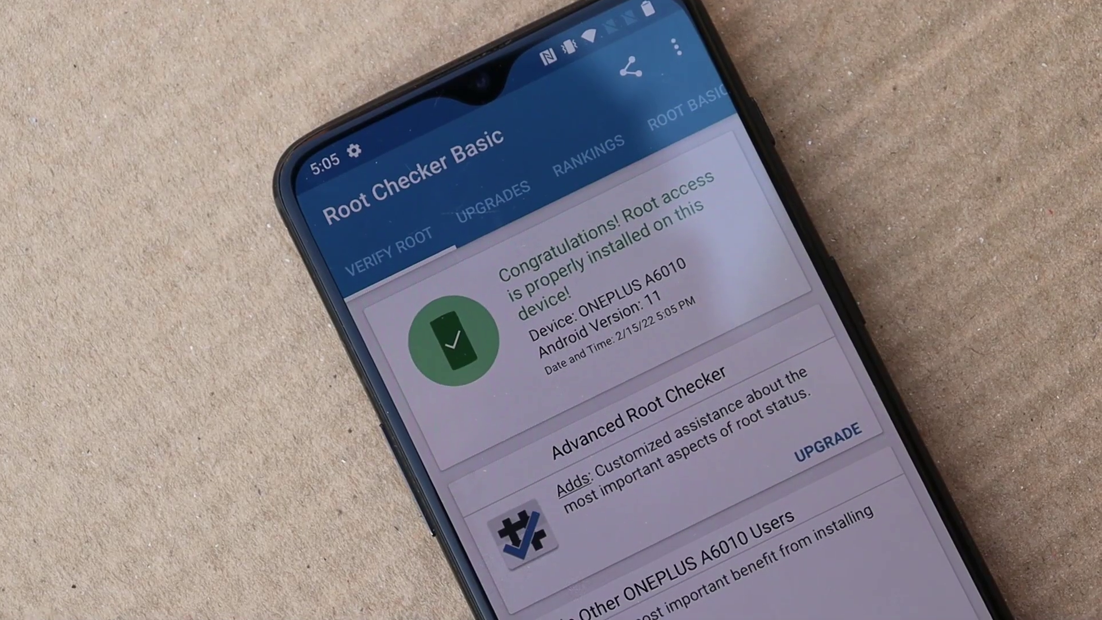